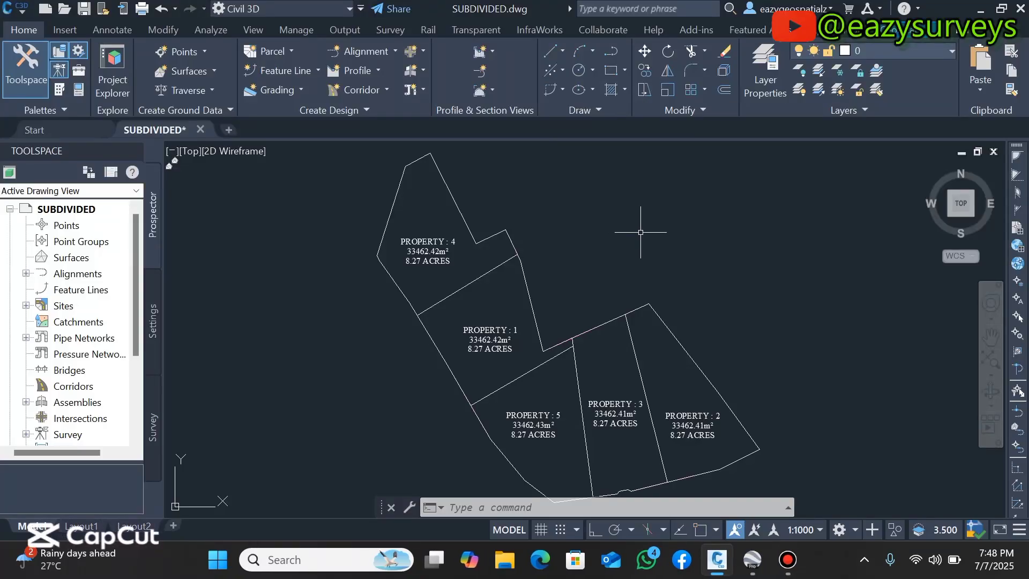
{"action": "middle_click_drag", "start_coordinate": [659, 252], "coordinate": [658, 248]}
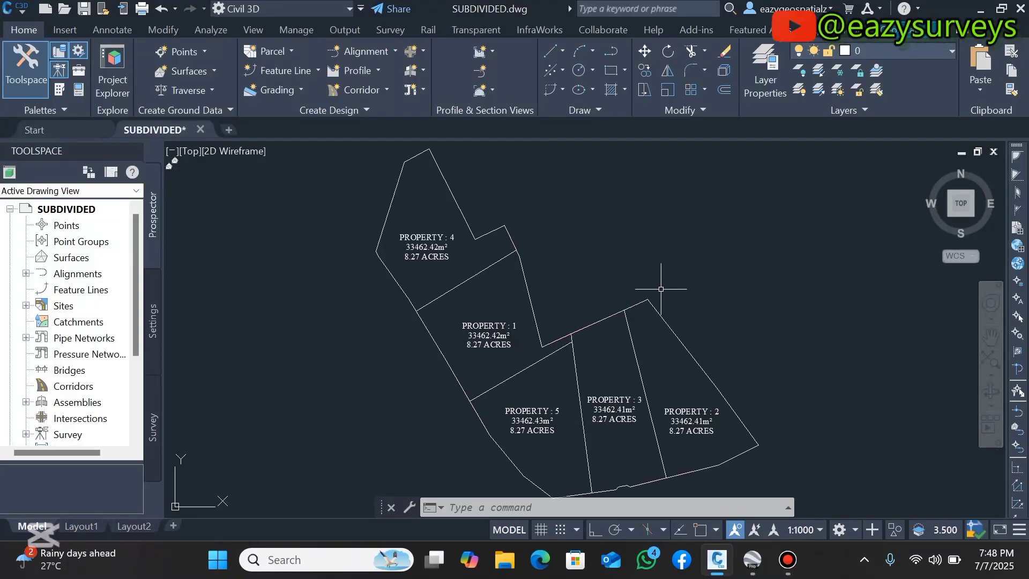
{"action": "middle_click_drag", "start_coordinate": [661, 289], "coordinate": [658, 277]}
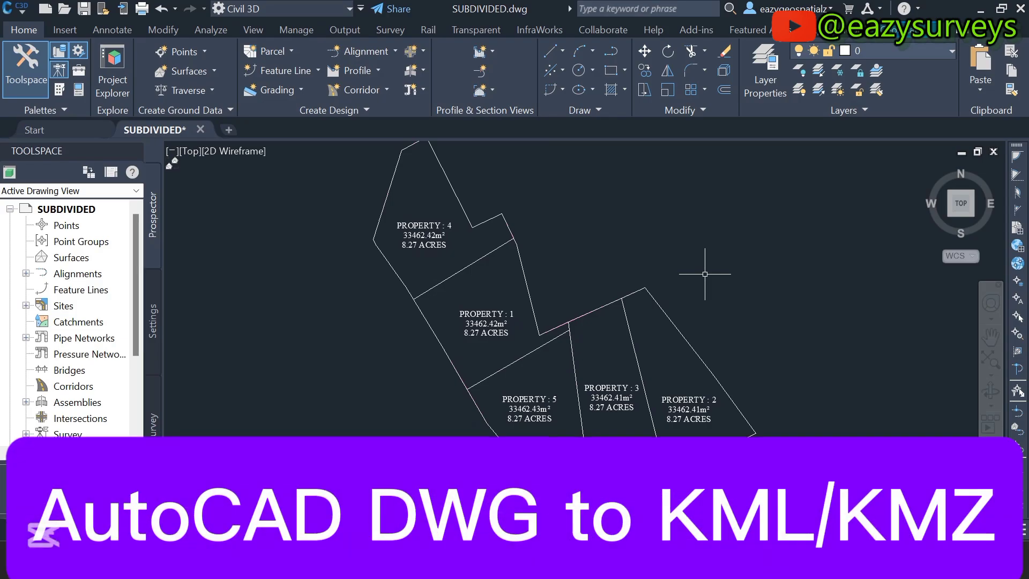
{"action": "middle_click_drag", "start_coordinate": [686, 241], "coordinate": [707, 245]}
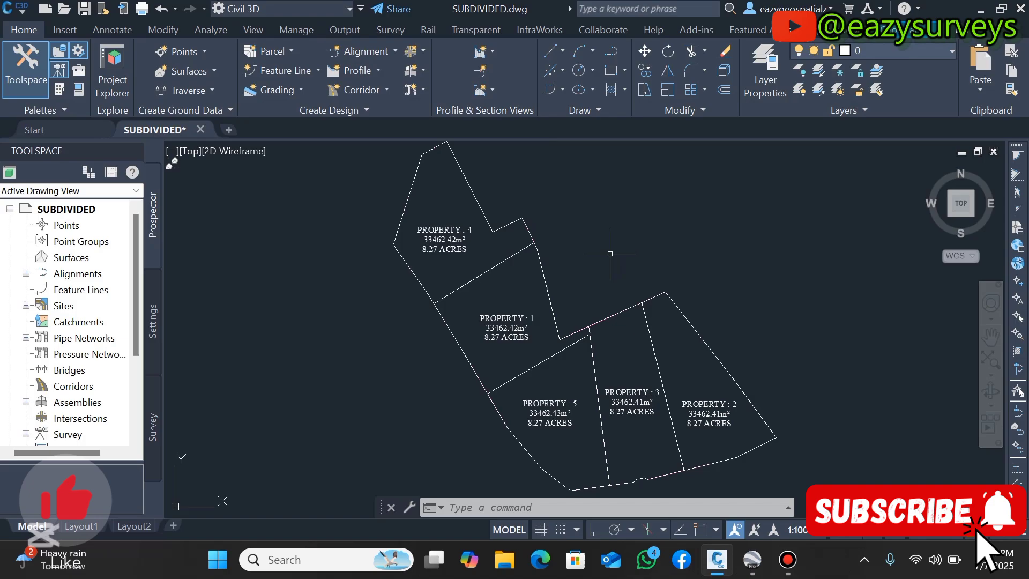
Apply the drawing settings with metres as units, the Africa category and the Minna / Nigeria Mid Belt coordinate system
{"action": "left_click", "coordinate": [19, 15]}
{"action": "mouse_move", "coordinate": [80, 361]}
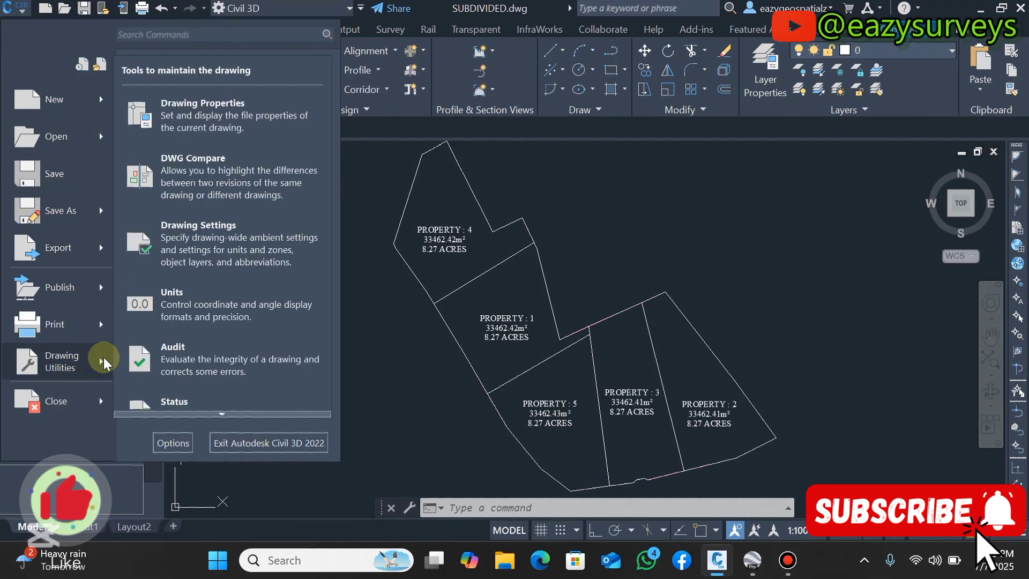
{"action": "left_click", "coordinate": [203, 237]}
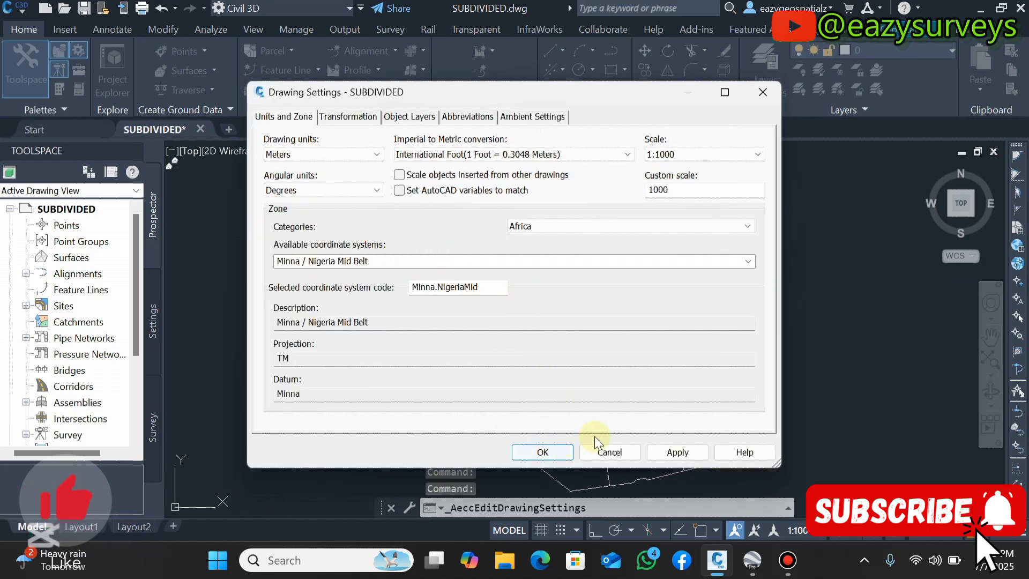
{"action": "left_click", "coordinate": [678, 452]}
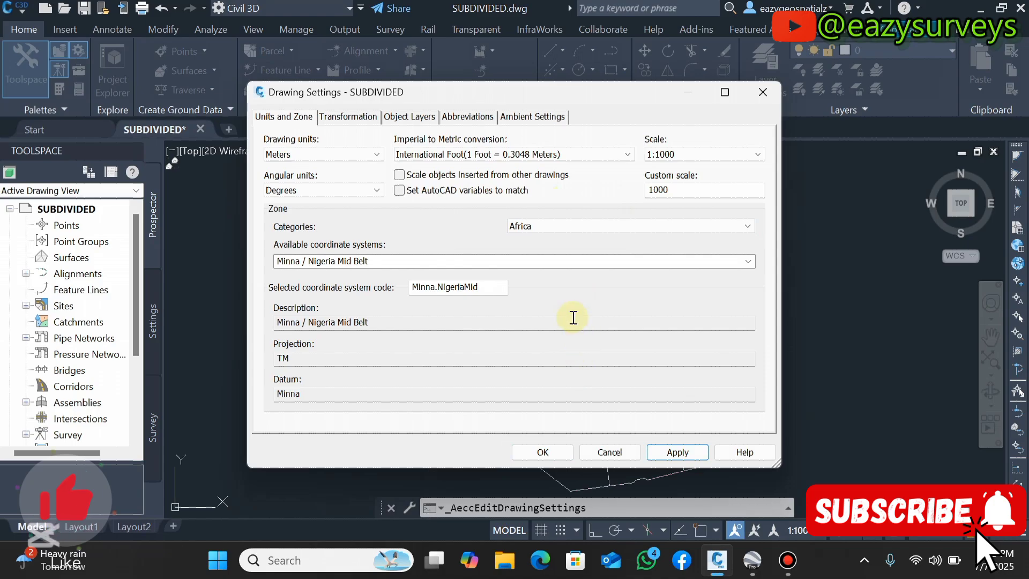
{"action": "left_click", "coordinate": [543, 452]}
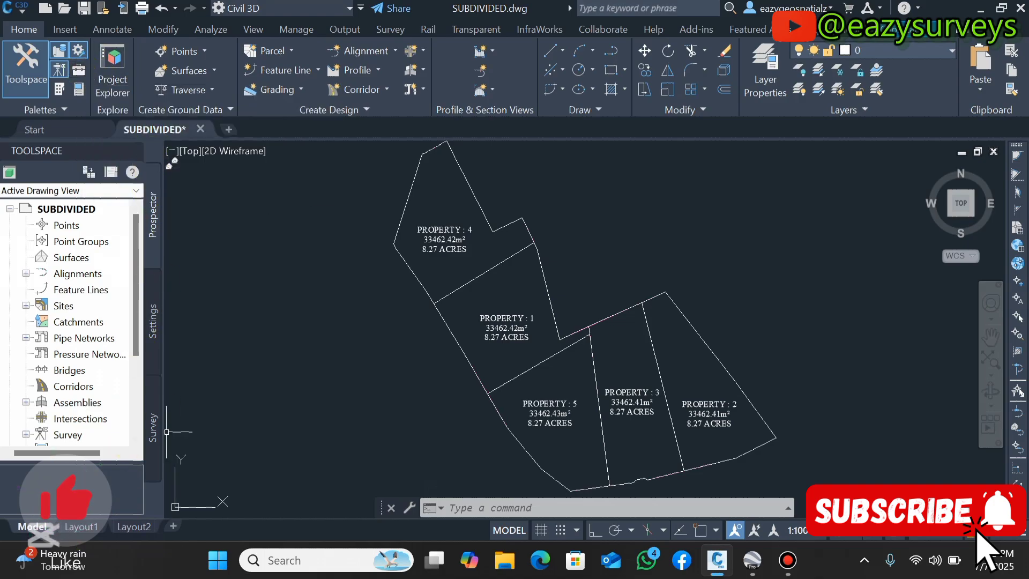
Start the Export KML utility from the Toolbox's Miscellaneous Utilities and accept SUBDIVIDED as the export name
{"action": "left_click", "coordinate": [80, 72]}
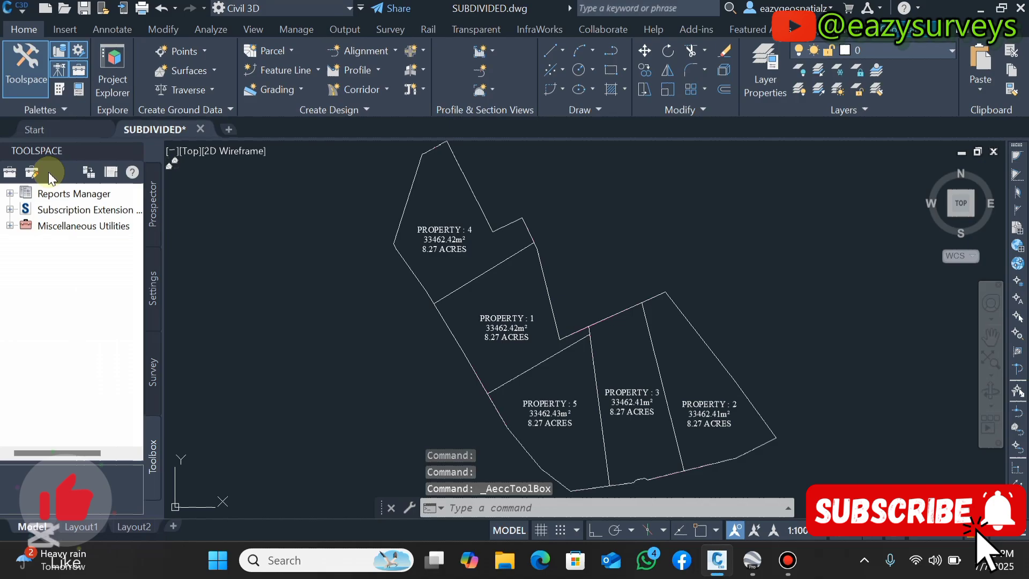
{"action": "left_click", "coordinate": [11, 227]}
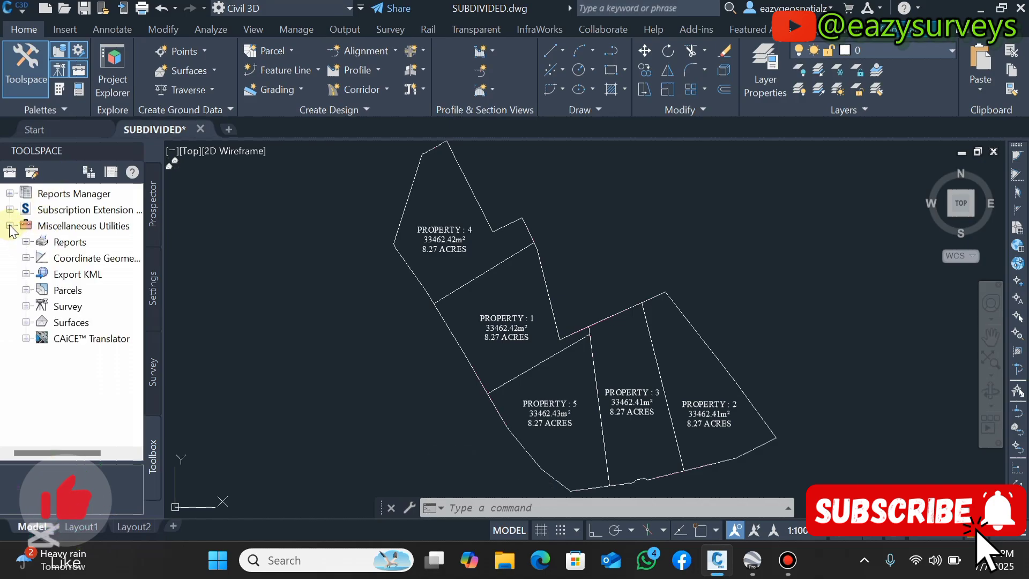
{"action": "double_click", "coordinate": [79, 274]}
{"action": "double_click", "coordinate": [81, 290]}
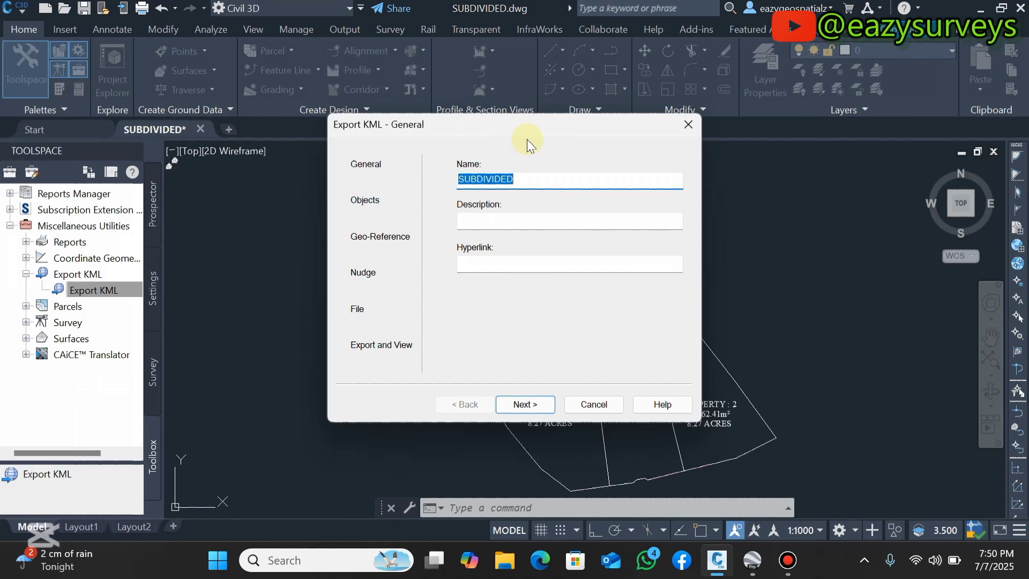
{"action": "left_click", "coordinate": [523, 407]}
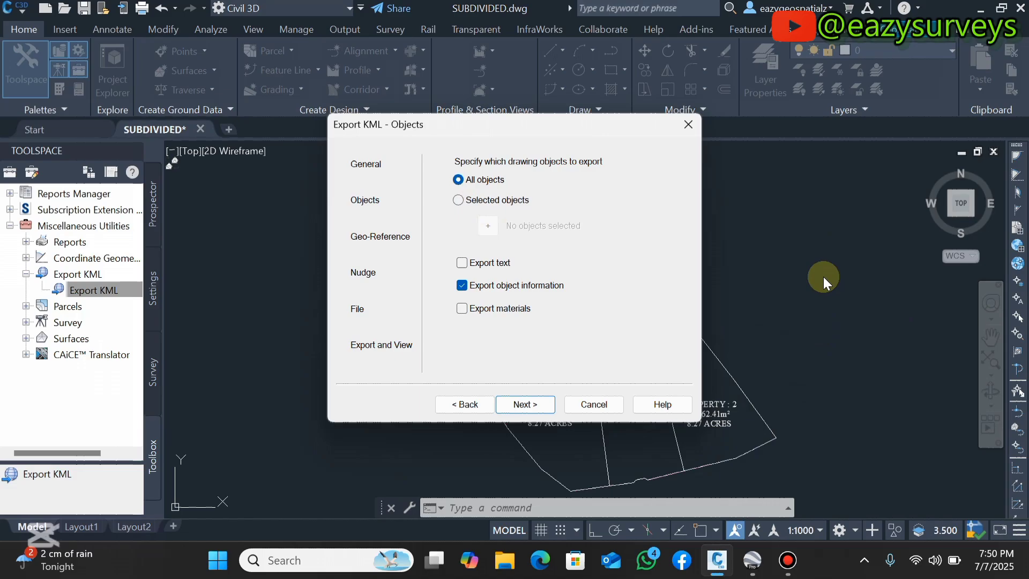
Limit the KML export to selected objects, pick the boundary lines of all five properties and keep only object information included
{"action": "left_click", "coordinate": [475, 207]}
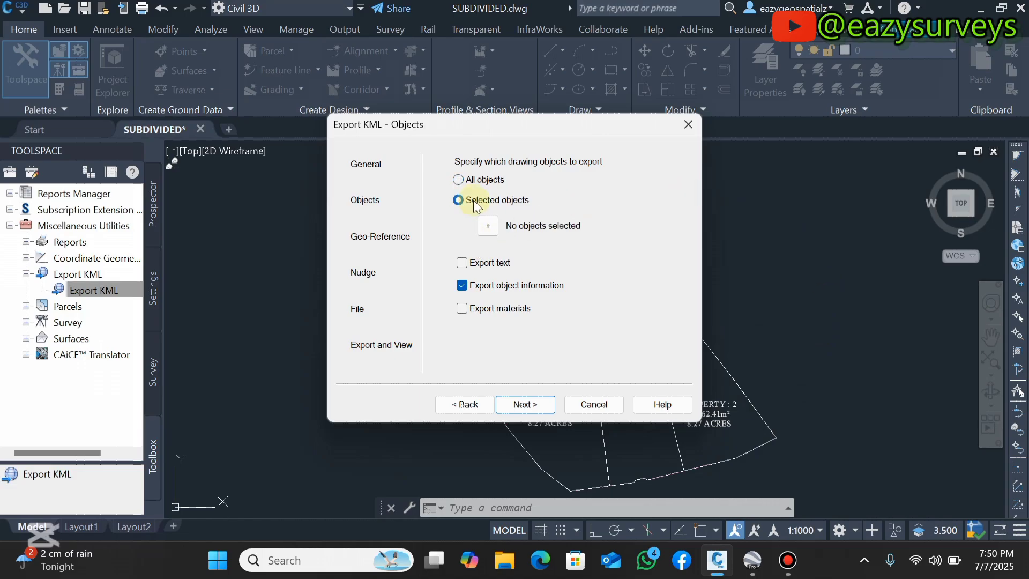
{"action": "left_click", "coordinate": [489, 226]}
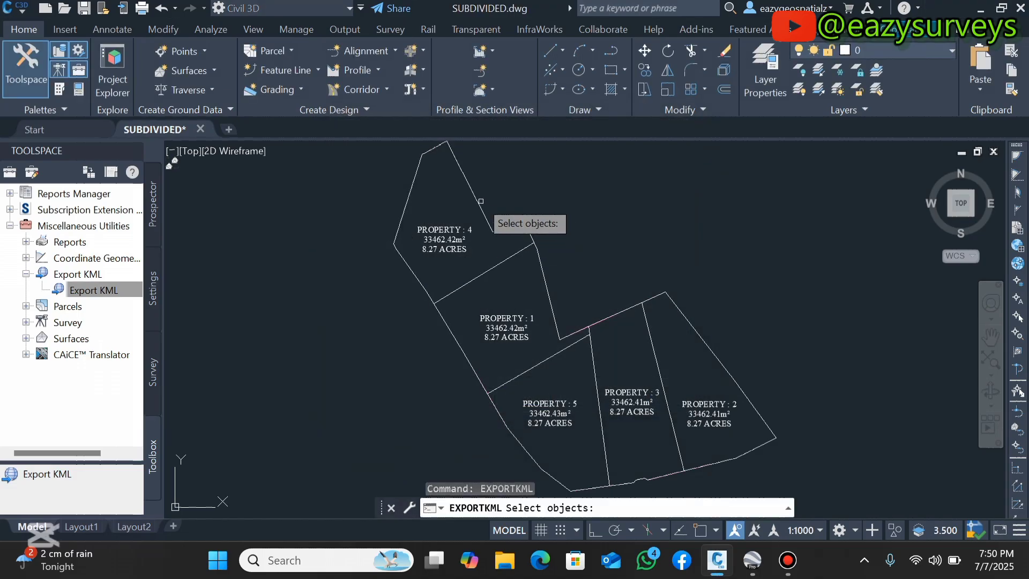
{"action": "left_click", "coordinate": [472, 192]}
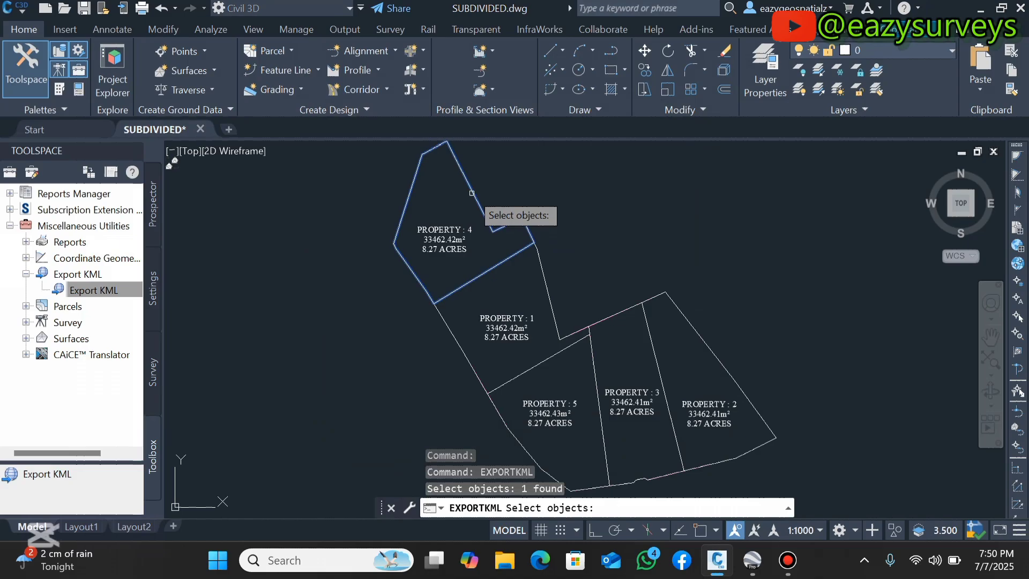
{"action": "left_click", "coordinate": [616, 315]}
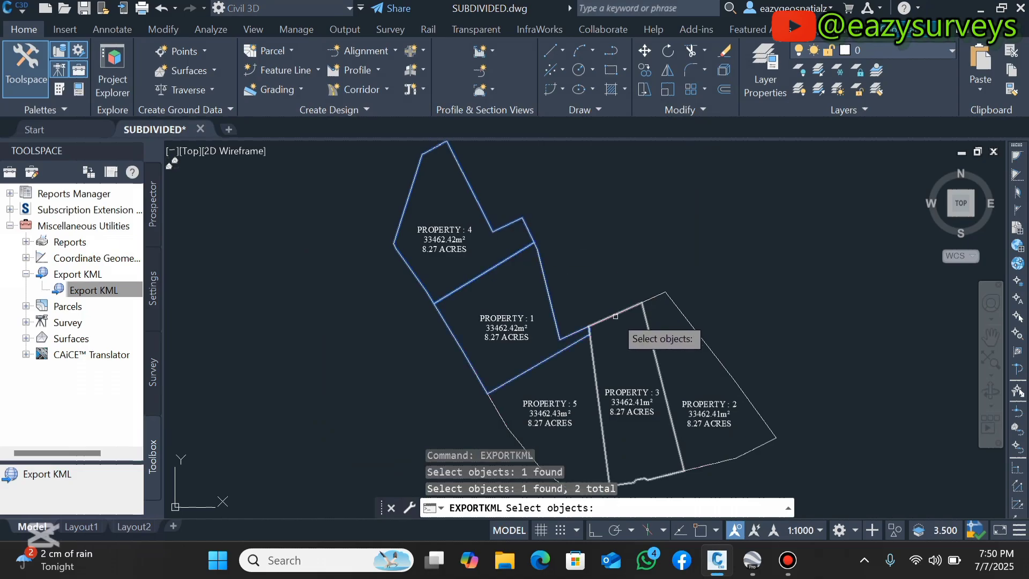
{"action": "left_click", "coordinate": [627, 311]}
{"action": "left_click", "coordinate": [668, 291]}
{"action": "left_click", "coordinate": [649, 325]}
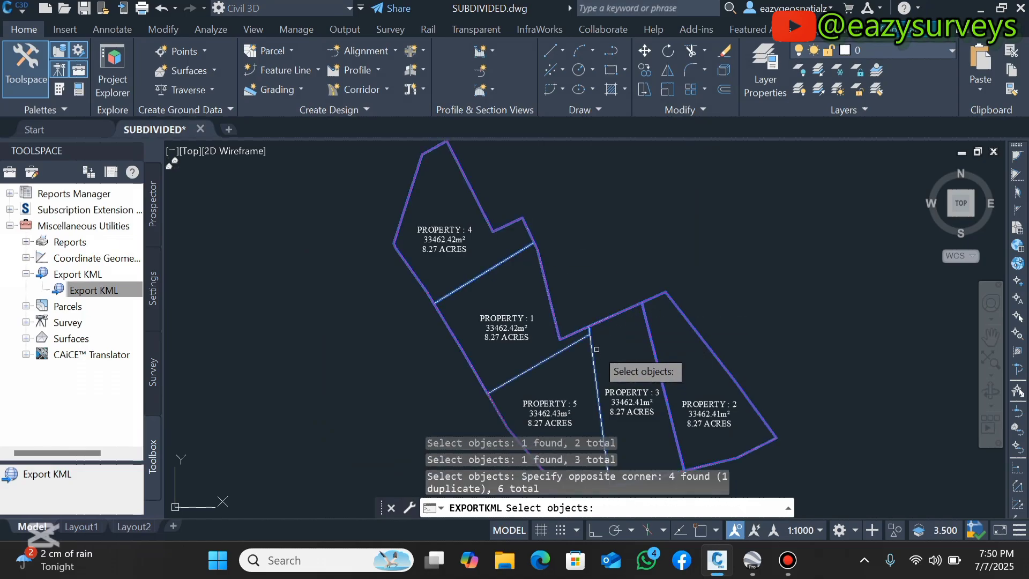
{"action": "left_click", "coordinate": [598, 360]}
{"action": "left_click", "coordinate": [571, 318]}
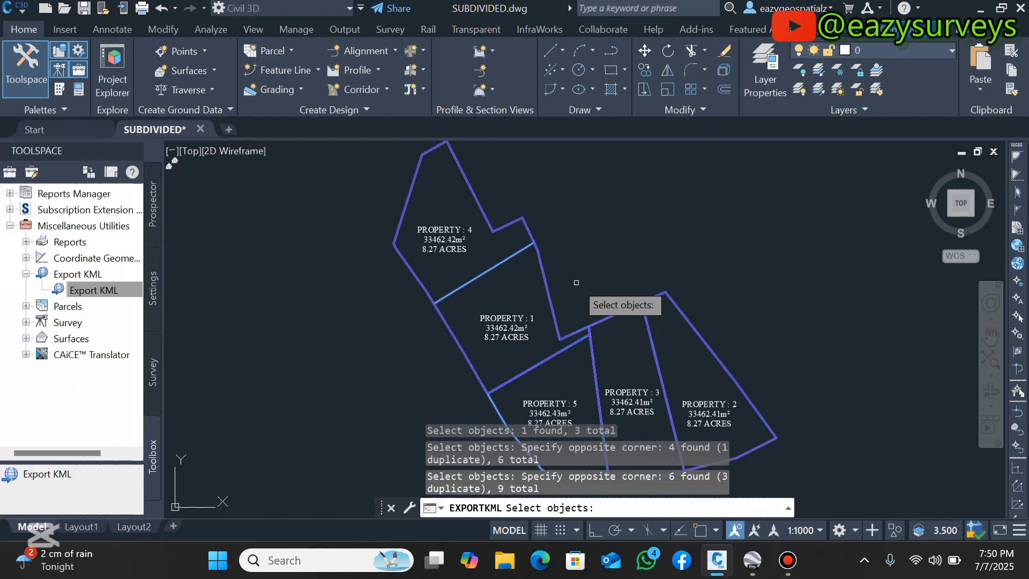
{"action": "scroll", "coordinate": [582, 285], "scroll_direction": "down", "scroll_amount": 2}
{"action": "scroll", "coordinate": [580, 292], "scroll_direction": "up", "scroll_amount": 2}
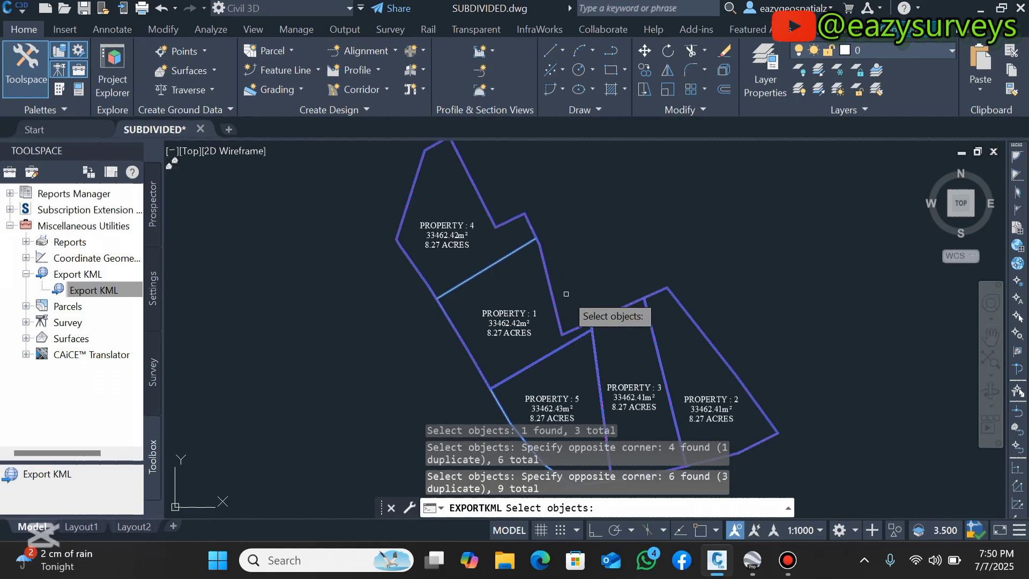
{"action": "key", "text": "Return"}
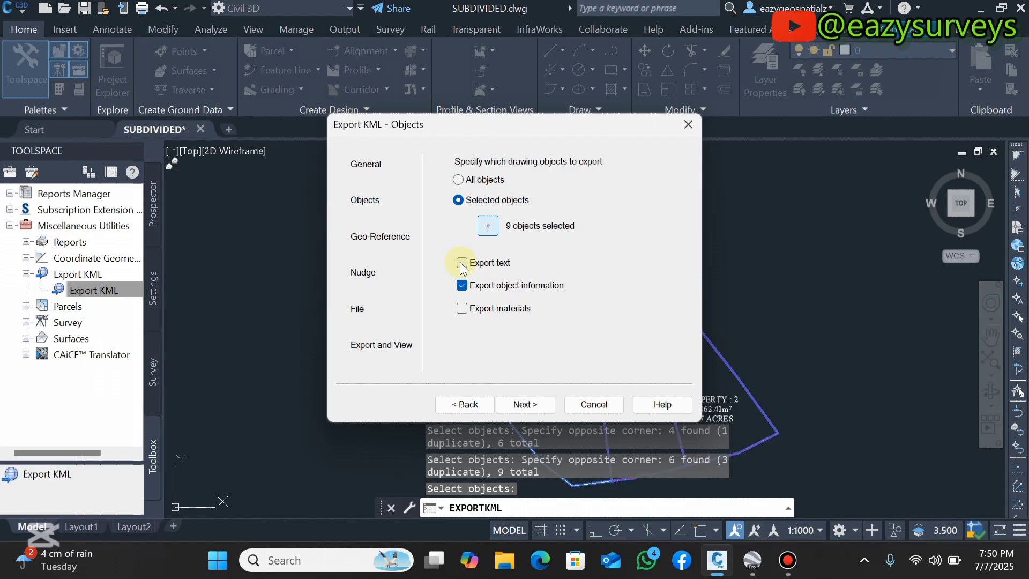
{"action": "left_click", "coordinate": [552, 405]}
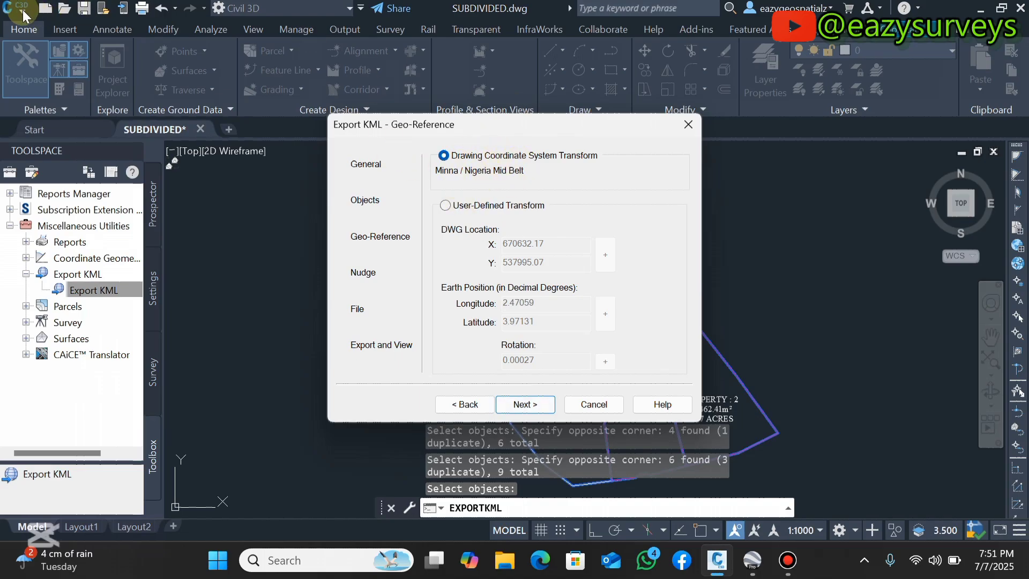
Accept the Minna / Nigeria Mid Belt coordinate transform and keep the export's elevation relative to sea level
{"action": "left_click", "coordinate": [523, 405]}
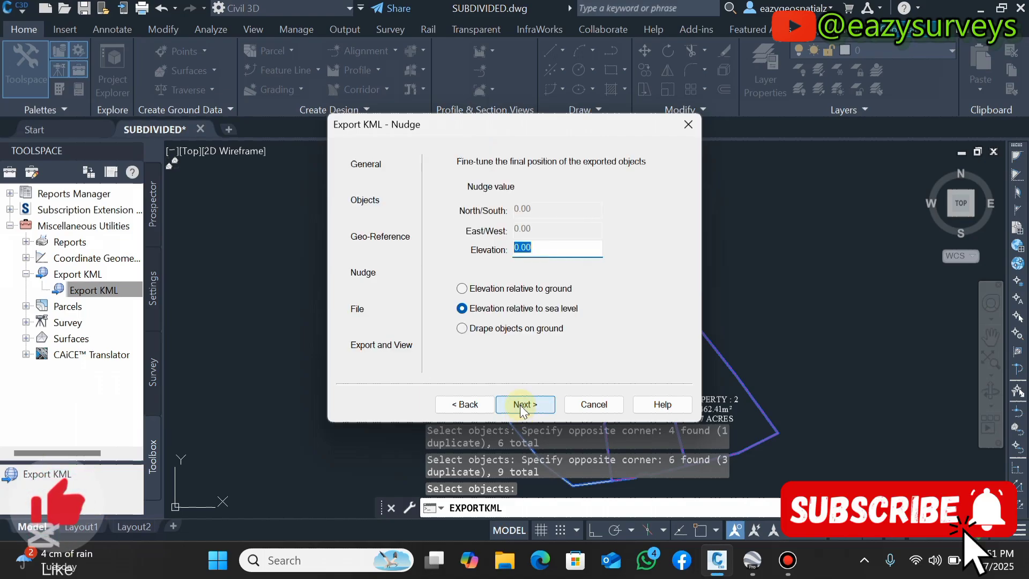
{"action": "left_click", "coordinate": [502, 289]}
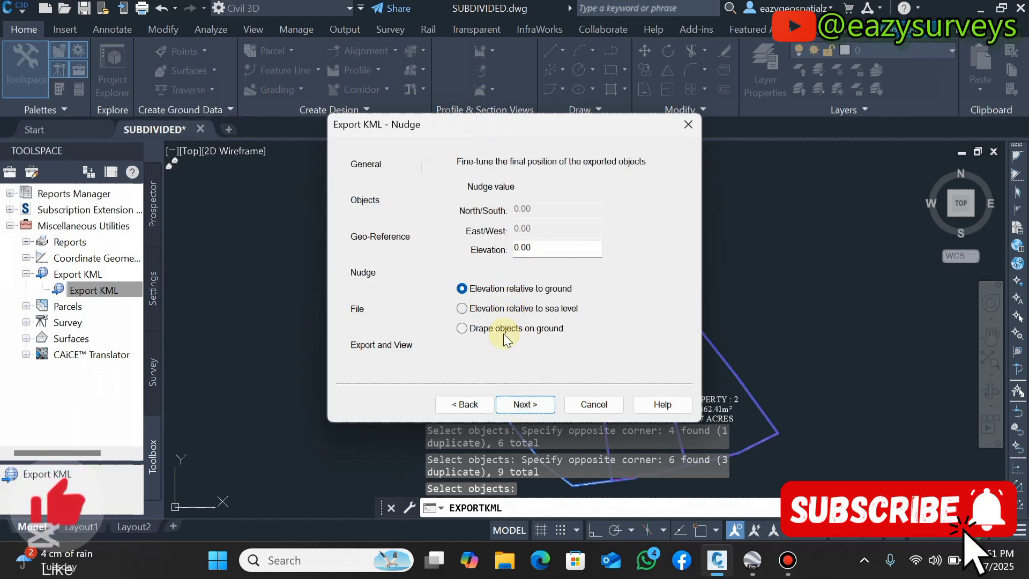
{"action": "left_click", "coordinate": [505, 328]}
{"action": "left_click", "coordinate": [532, 310]}
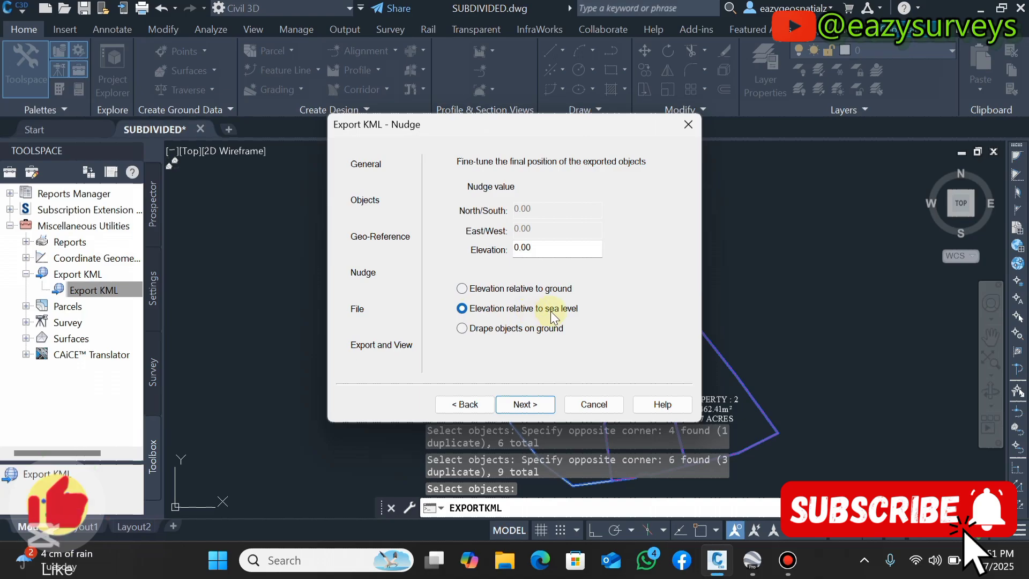
{"action": "left_click", "coordinate": [525, 405]}
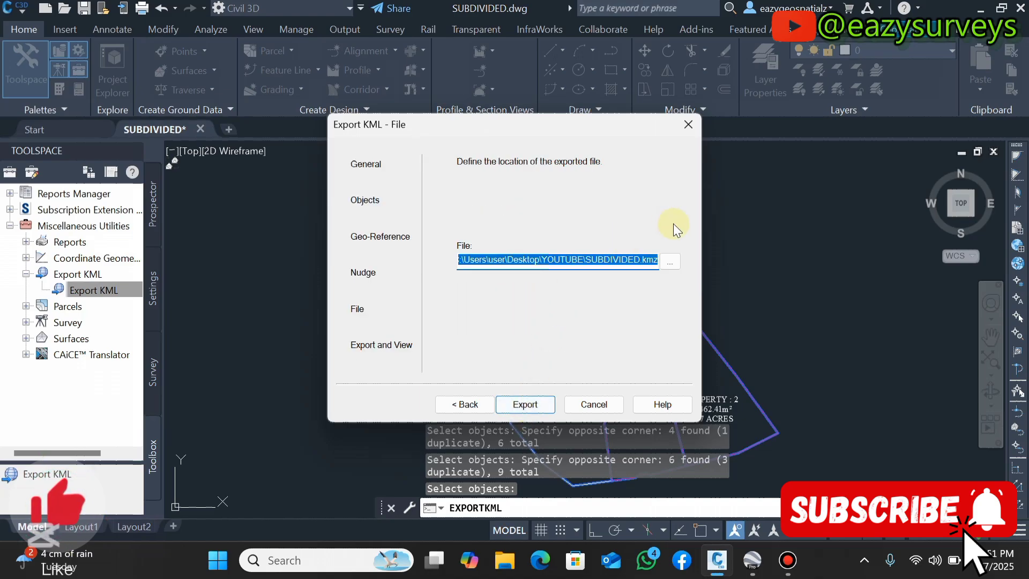
Export the model as the compressed Google Earth file SUBDIVIDED.kmz into the Desktop YOUTUBE folder and close the export wizard
{"action": "left_click", "coordinate": [670, 262]}
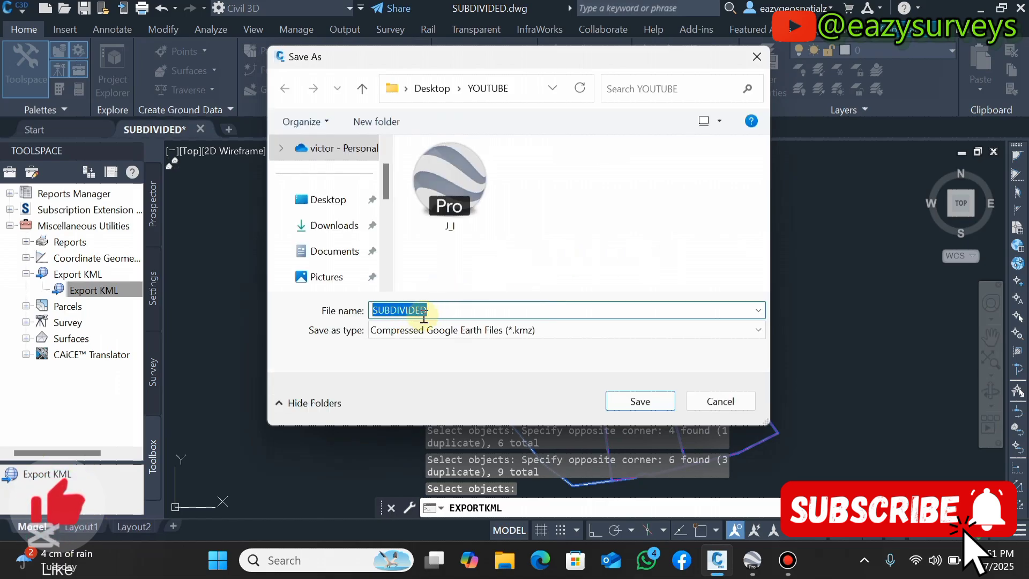
{"action": "left_click", "coordinate": [448, 310]}
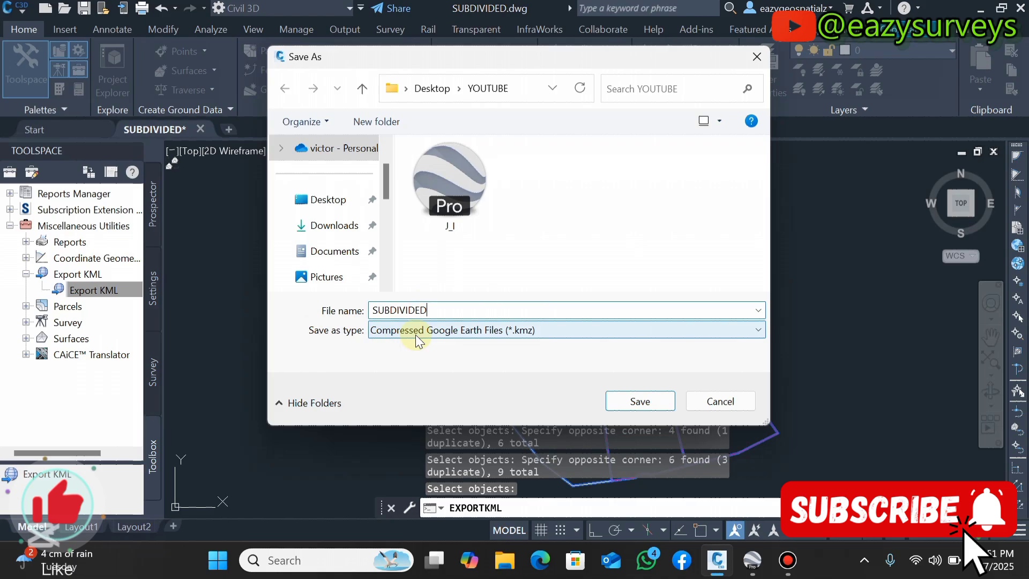
{"action": "left_click", "coordinate": [424, 331]}
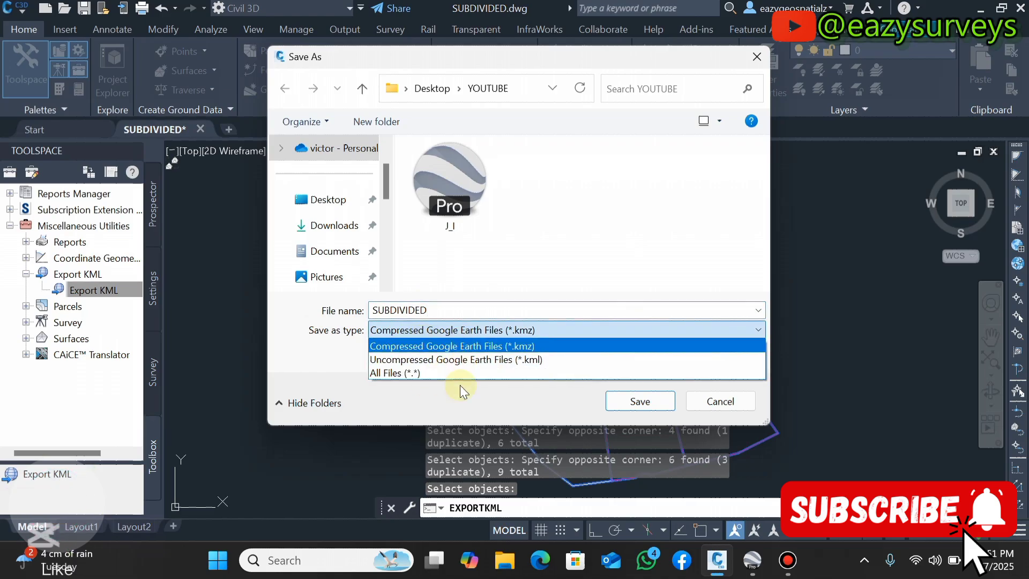
{"action": "left_click", "coordinate": [457, 347]}
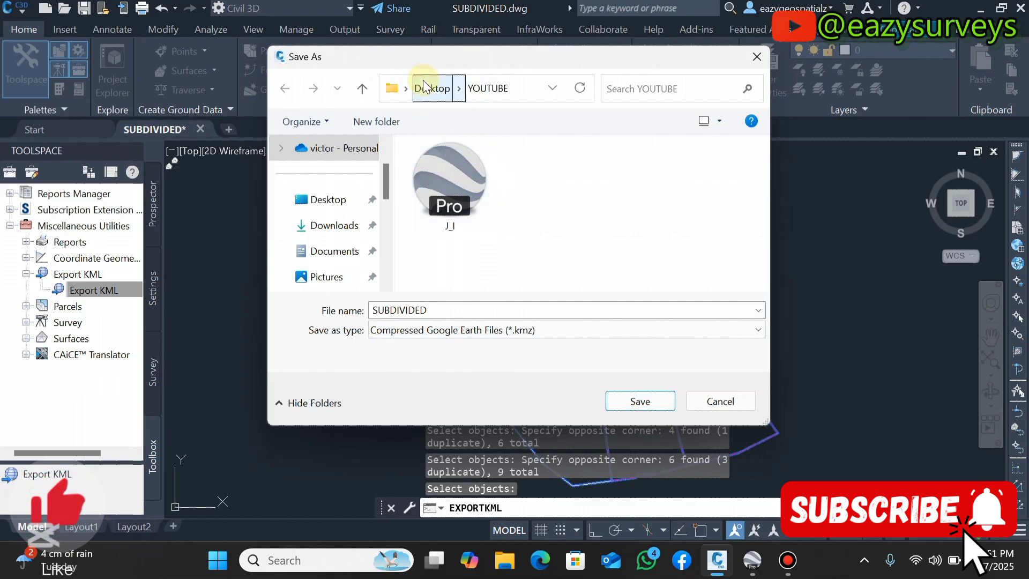
{"action": "left_click", "coordinate": [632, 401]}
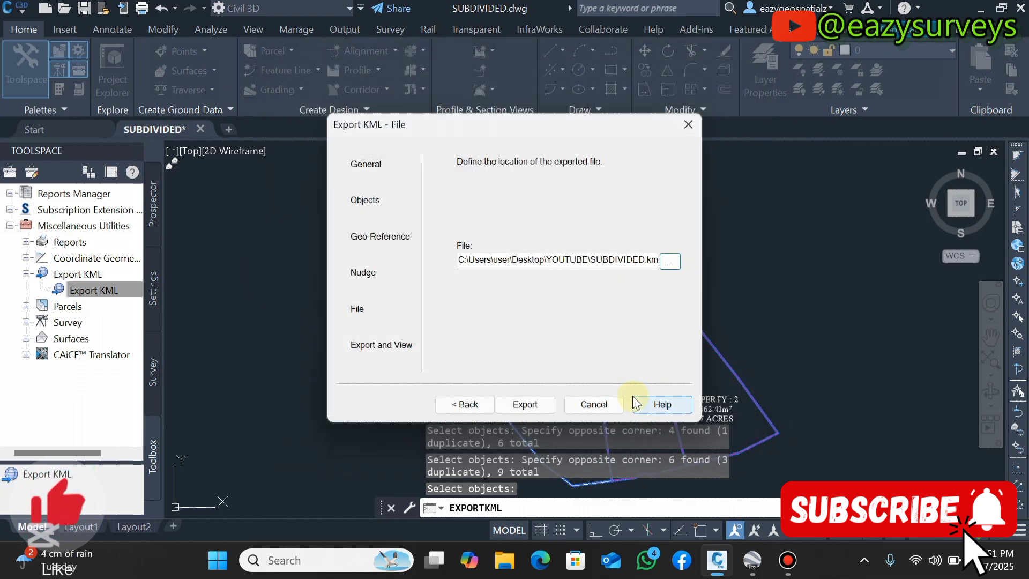
{"action": "left_click", "coordinate": [527, 405]}
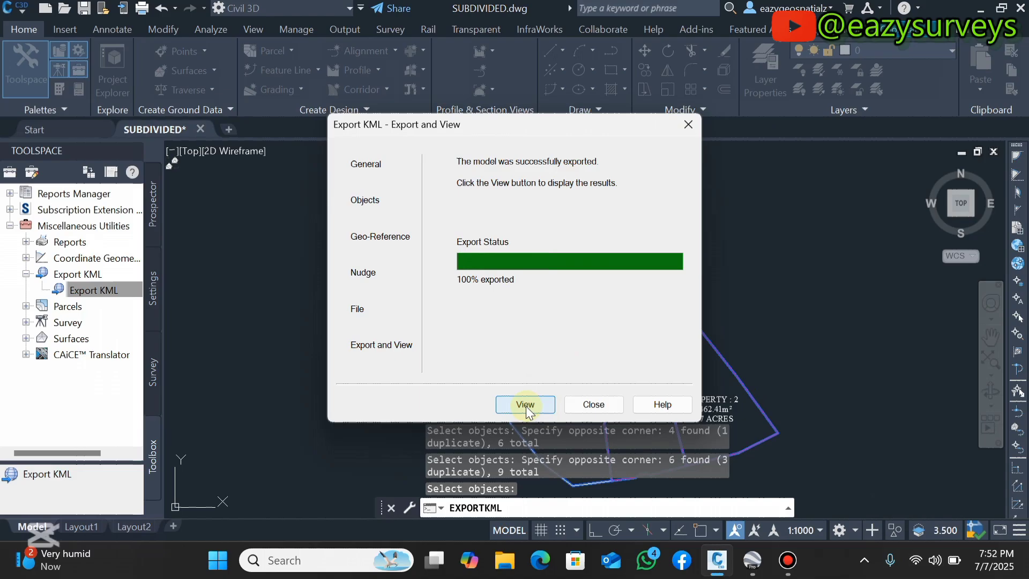
{"action": "left_click", "coordinate": [596, 407]}
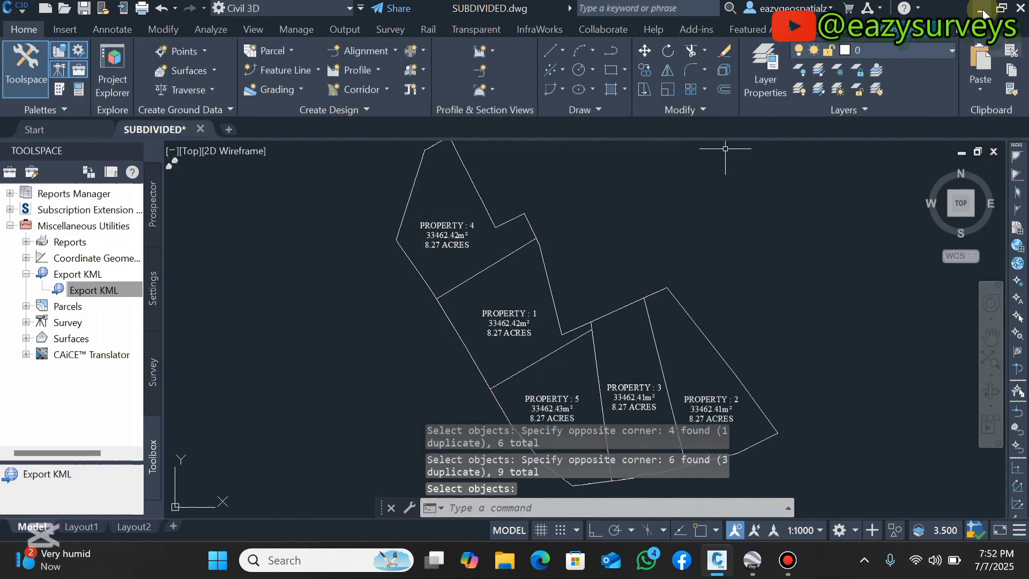
Open the exported SUBDIVIDED KMZ from the desktop YOUTUBE folder in Google Earth Pro and expand its entry under Temporary Places
{"action": "left_click", "coordinate": [982, 9]}
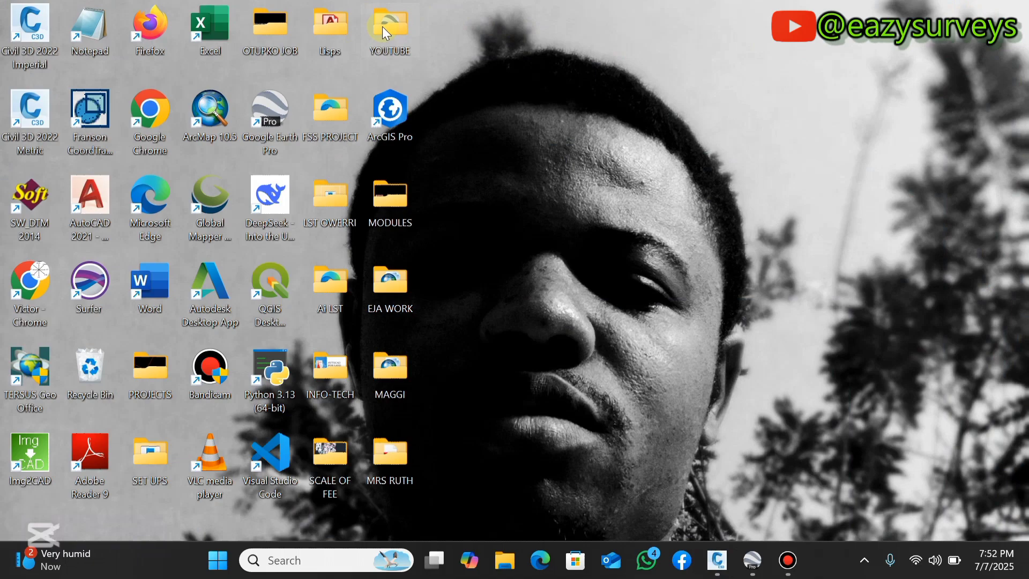
{"action": "double_click", "coordinate": [385, 32]}
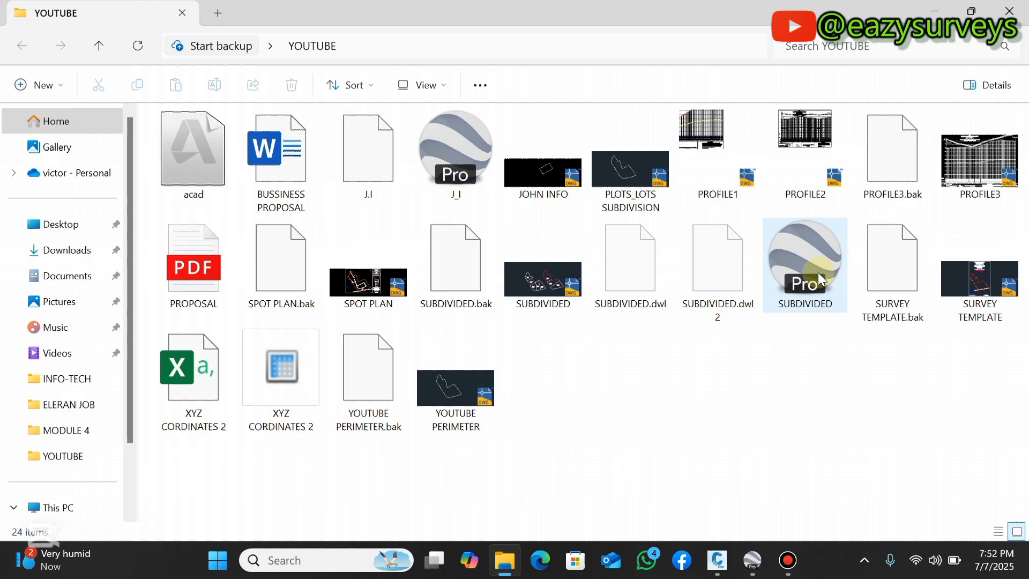
{"action": "left_click", "coordinate": [810, 256]}
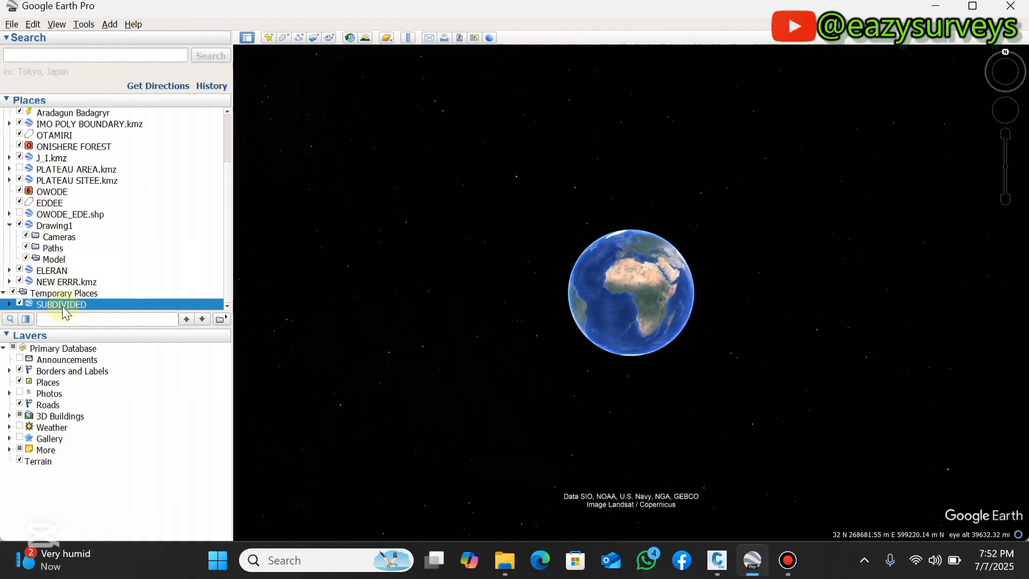
{"action": "left_click", "coordinate": [9, 305]}
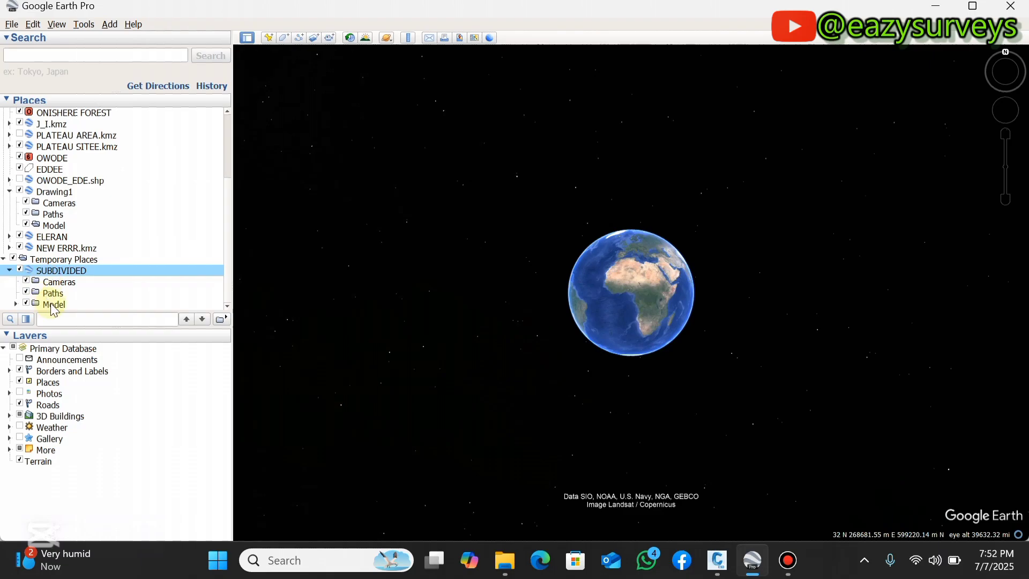
Fly to the location of the Model folder inside the SUBDIVIDED entry and view its site up close
{"action": "left_click", "coordinate": [54, 304]}
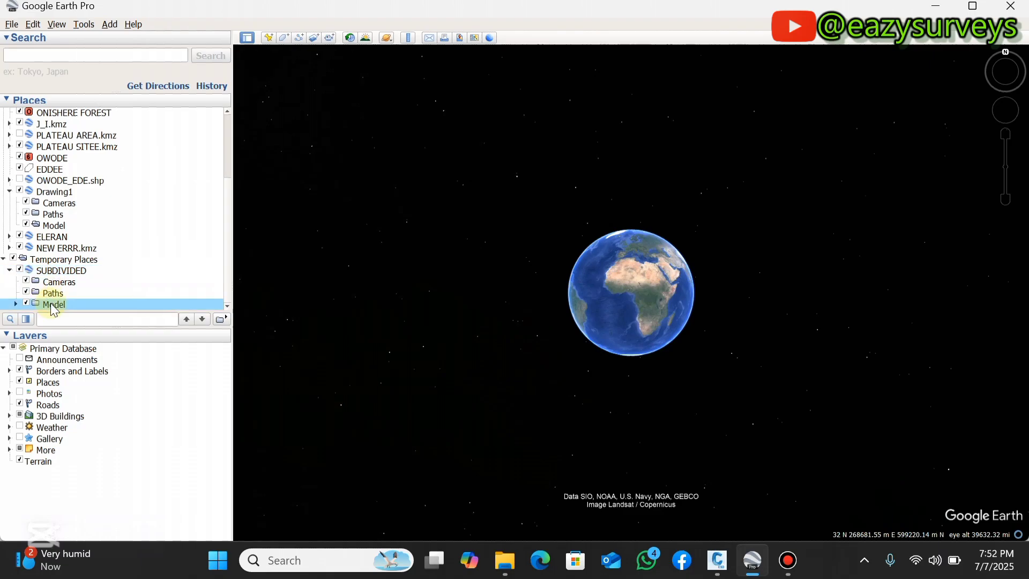
{"action": "double_click", "coordinate": [54, 306]}
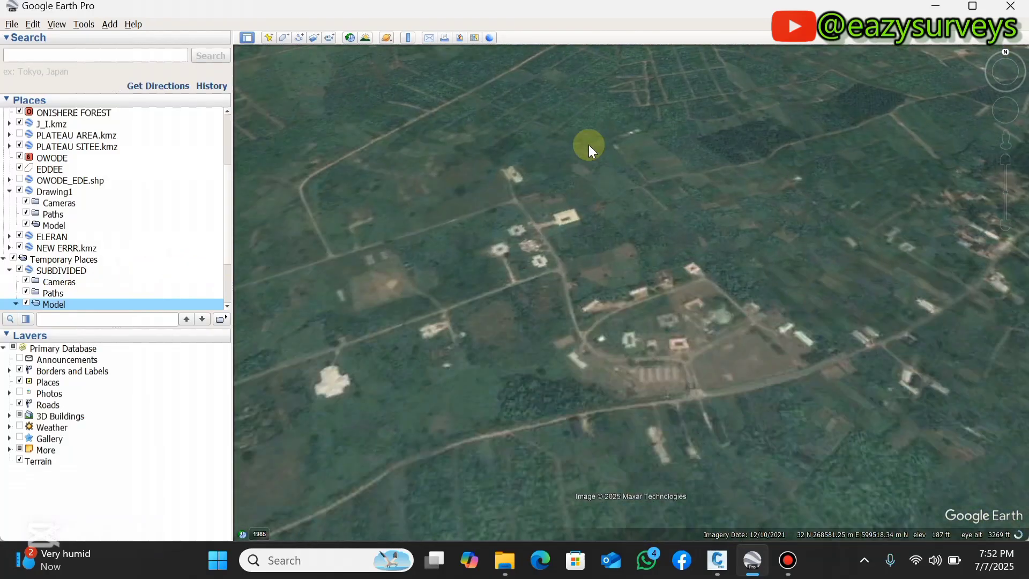
{"action": "scroll", "coordinate": [588, 144], "scroll_direction": "up", "scroll_amount": 2}
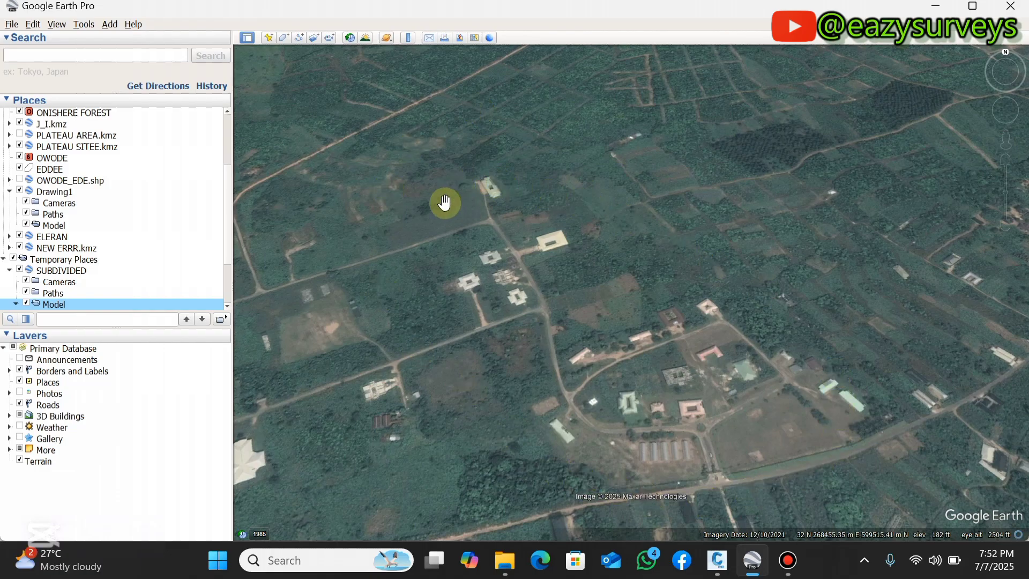
Open the properties of the SUBDIVIDED Model folder and force all its contents to share the same style
{"action": "right_click", "coordinate": [49, 304]}
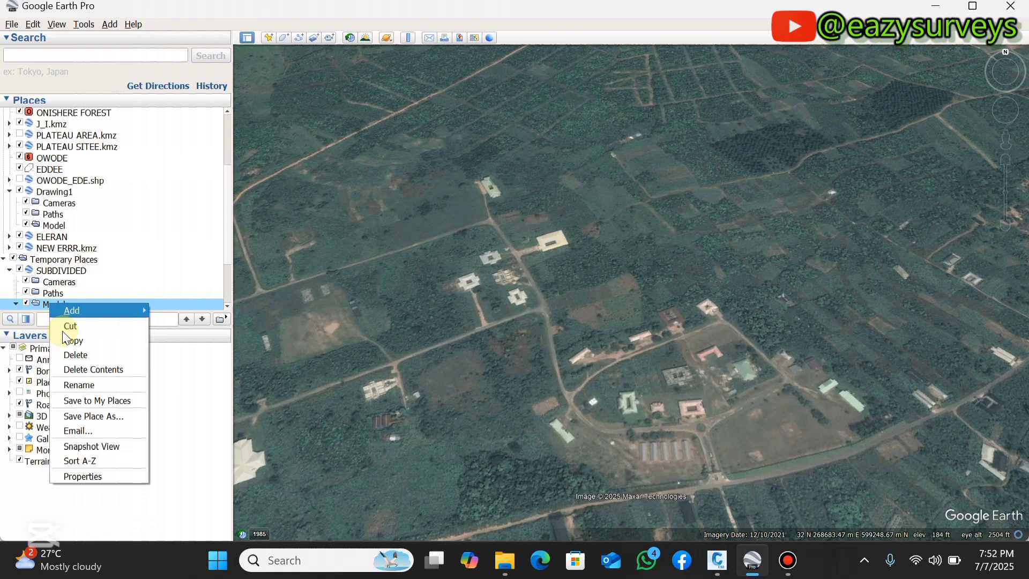
{"action": "left_click", "coordinate": [82, 477]}
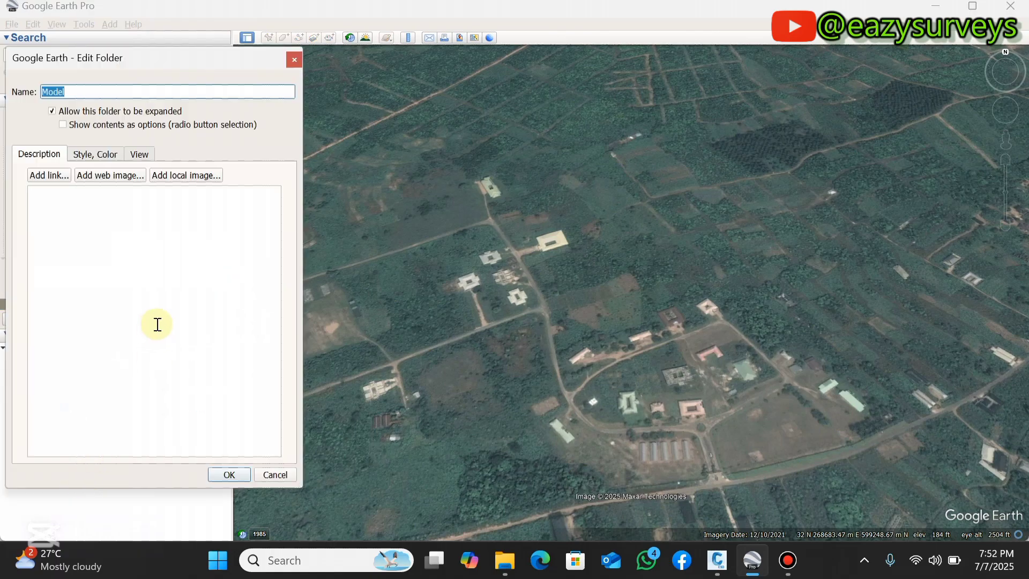
{"action": "left_click", "coordinate": [93, 154]}
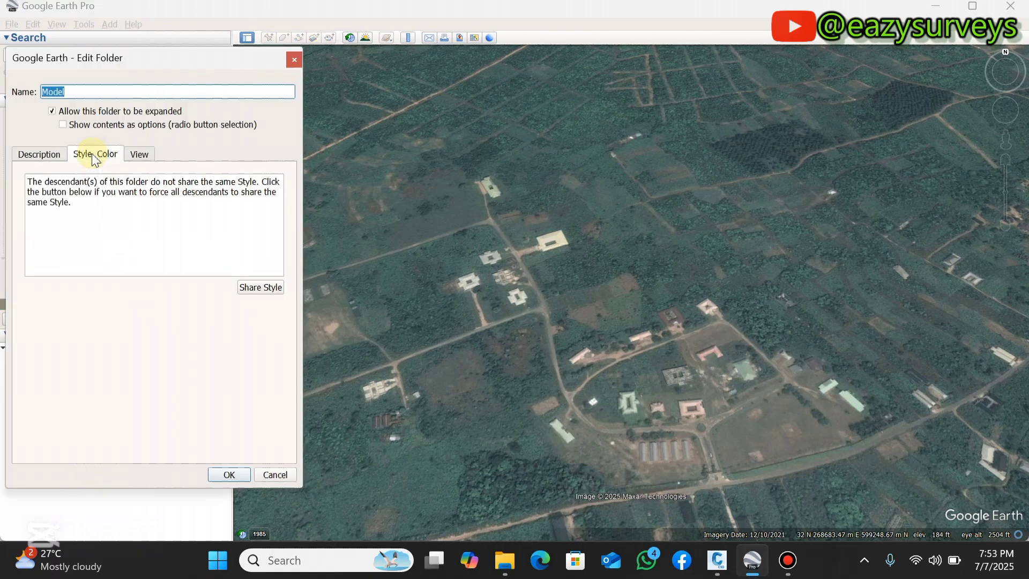
{"action": "left_click", "coordinate": [262, 288]}
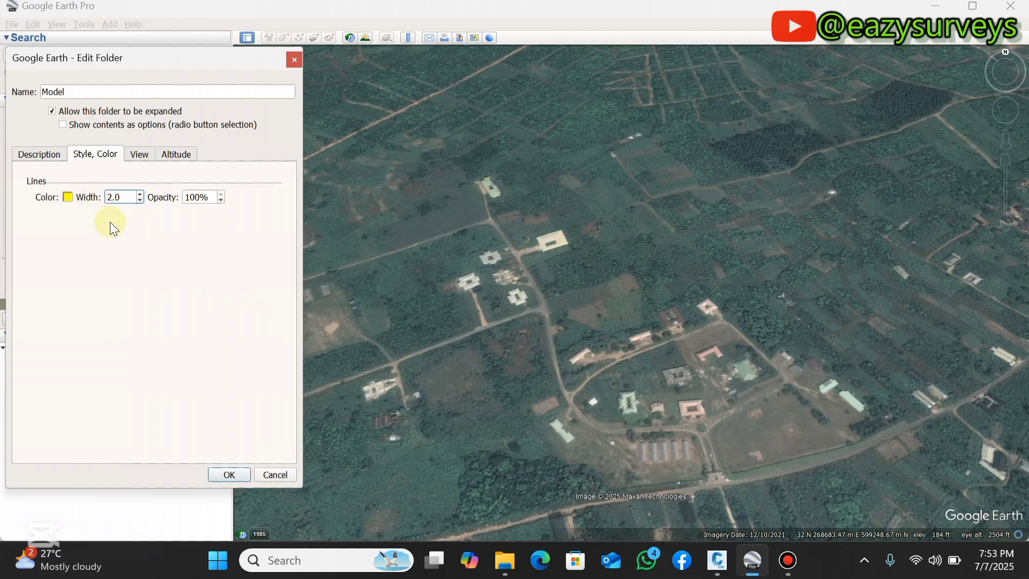
Set the Model folder's altitude mode to Clamped to ground
{"action": "left_click", "coordinate": [178, 156]}
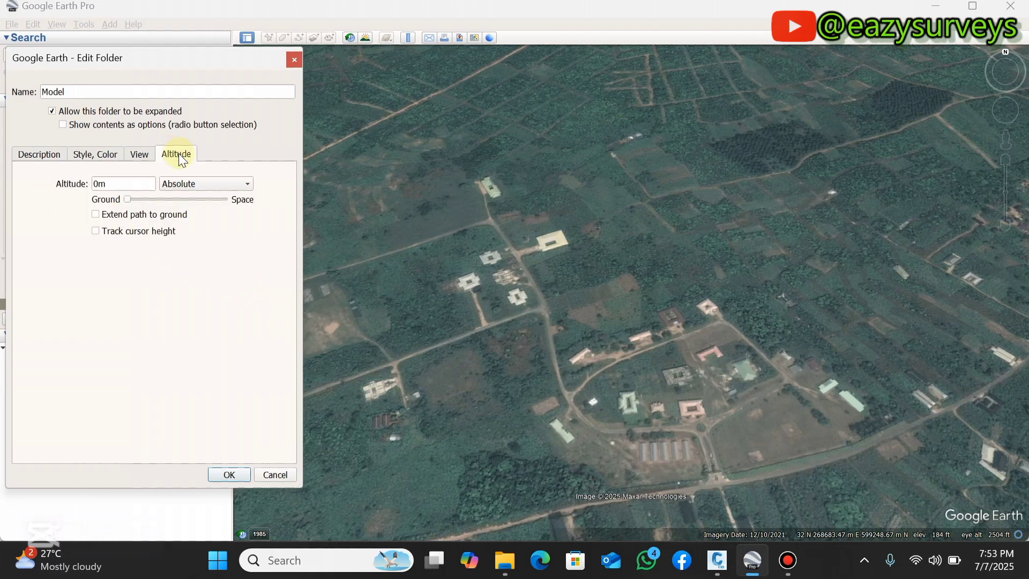
{"action": "left_click", "coordinate": [194, 181]}
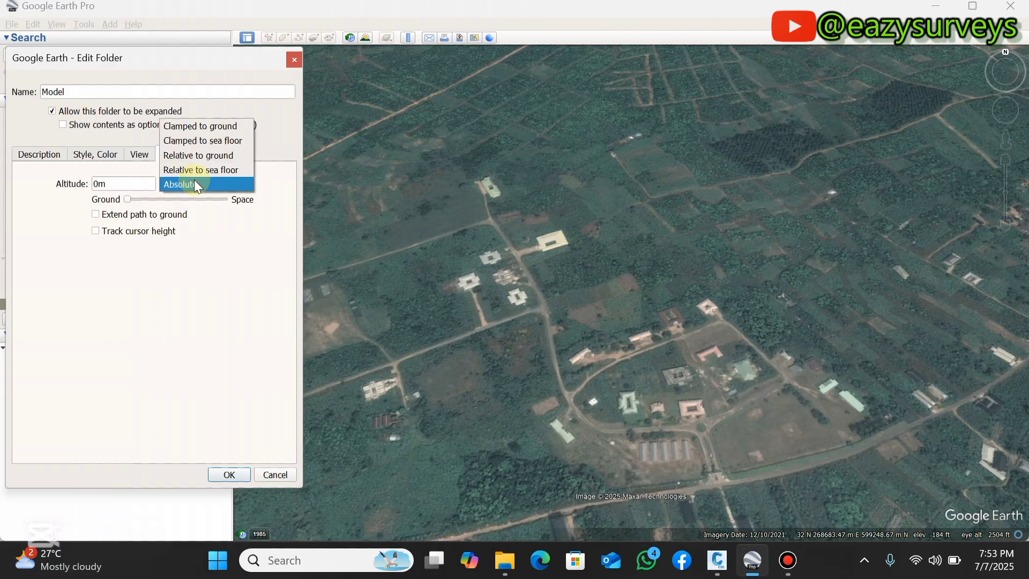
{"action": "left_click", "coordinate": [198, 127]}
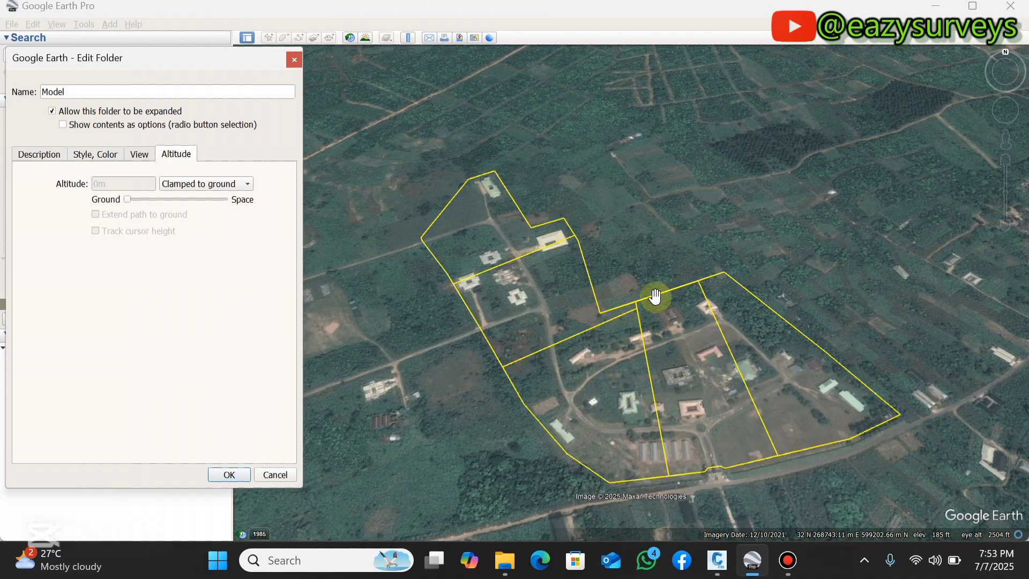
Set the Model folder's line colour to yellow #ffff00 and line width to 2.0, and apply the folder properties
{"action": "left_click", "coordinate": [85, 158]}
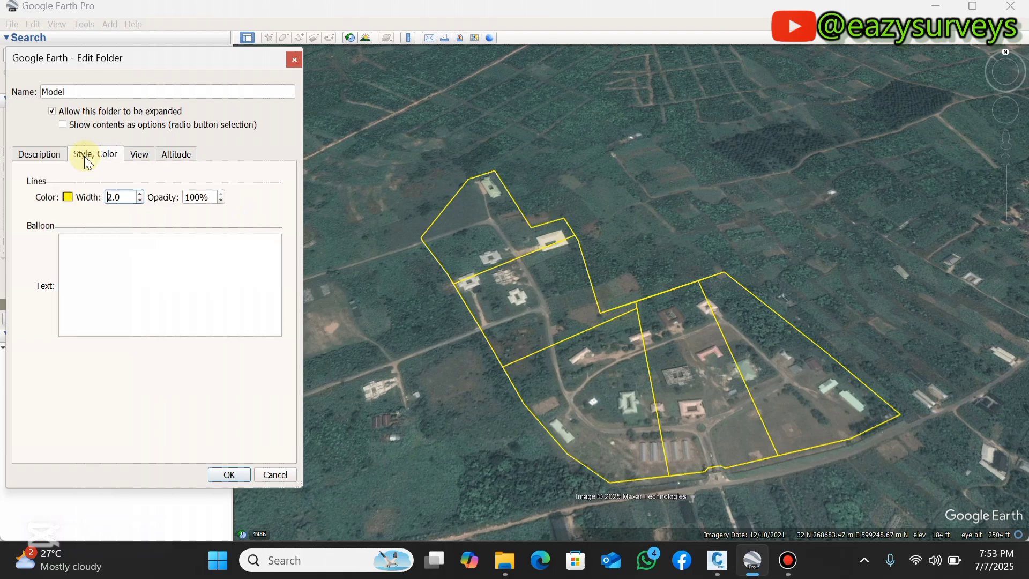
{"action": "left_click", "coordinate": [66, 197]}
{"action": "left_click", "coordinate": [125, 231]}
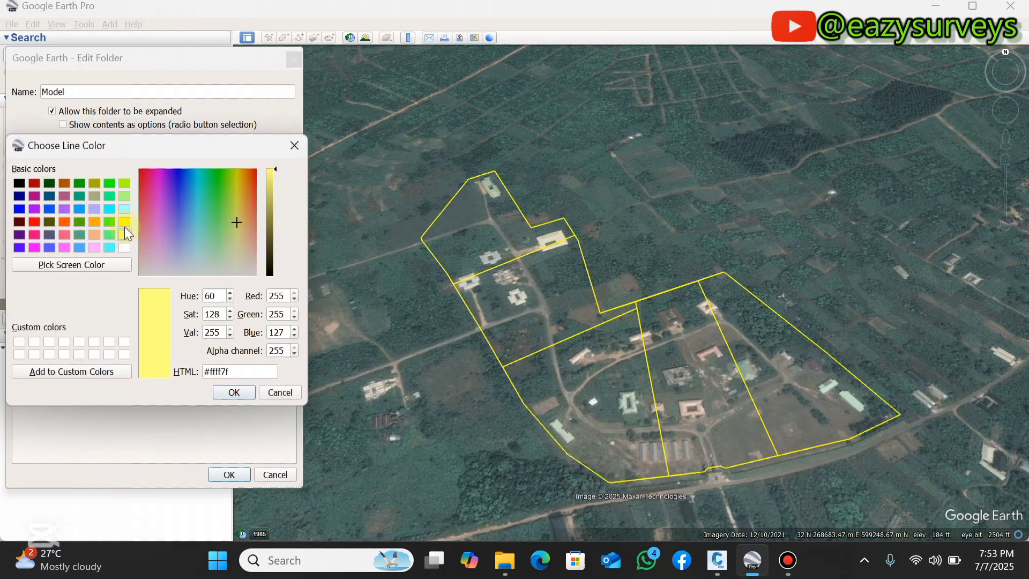
{"action": "left_click", "coordinate": [124, 222]}
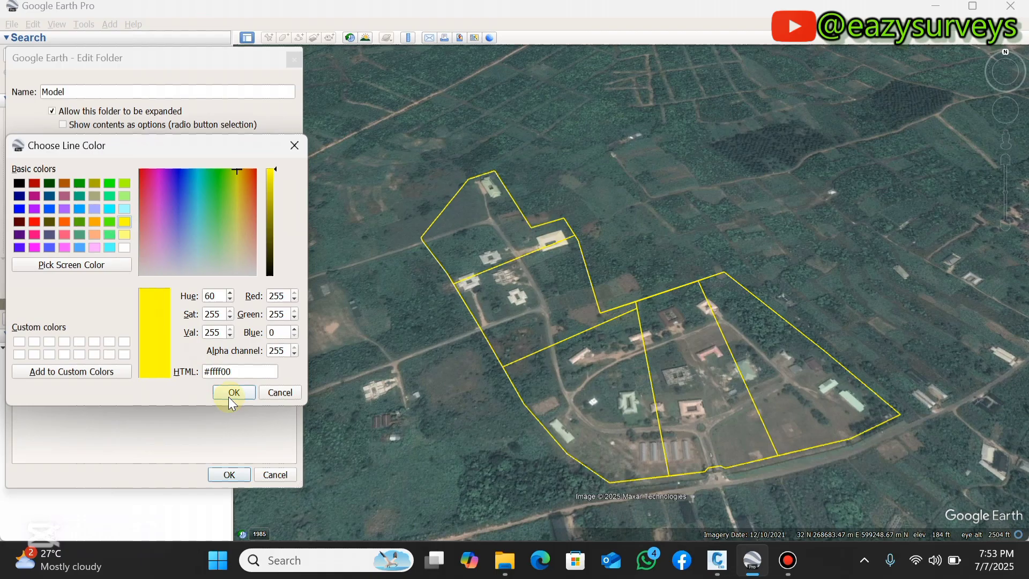
{"action": "left_click", "coordinate": [230, 394]}
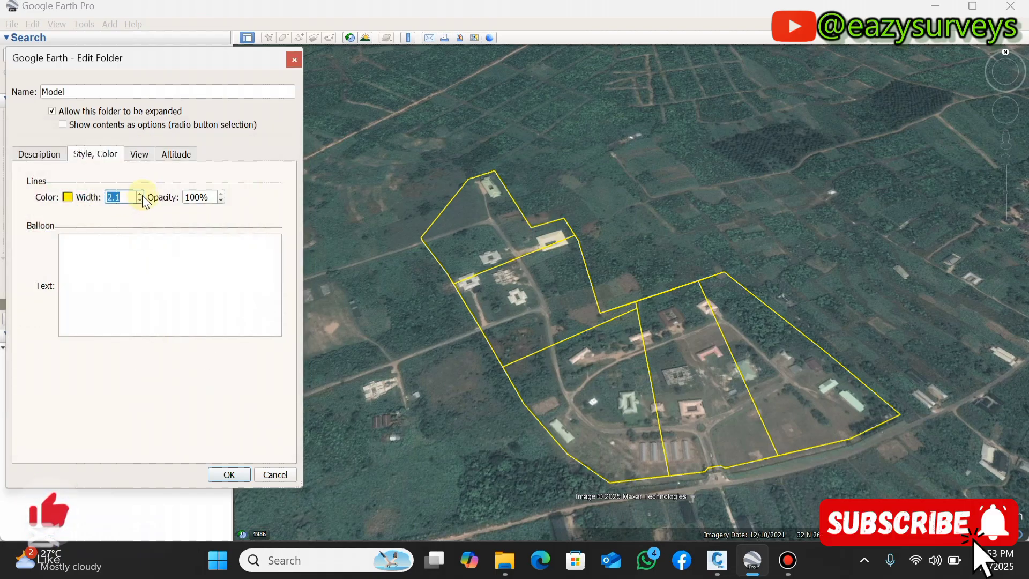
{"action": "left_click", "coordinate": [141, 201]}
{"action": "left_click", "coordinate": [141, 201]}
{"action": "left_click", "coordinate": [140, 195]}
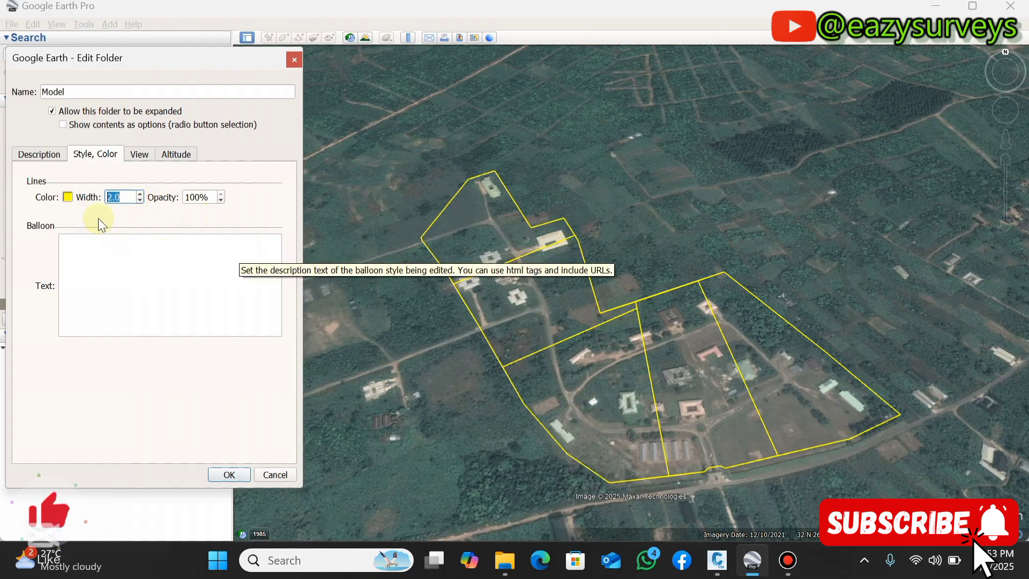
{"action": "left_click", "coordinate": [229, 475]}
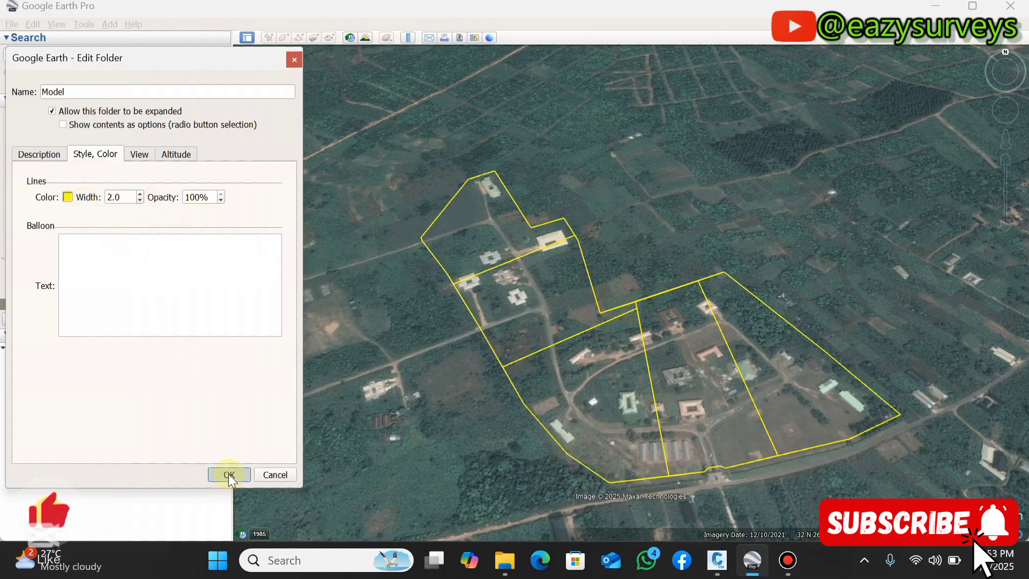
Compare the parcel outlines on the satellite imagery with the five properties of SUBDIVIDED.dwg in Civil 3D, and return to Google Earth Pro
{"action": "scroll", "coordinate": [613, 349], "scroll_direction": "down", "scroll_amount": 3}
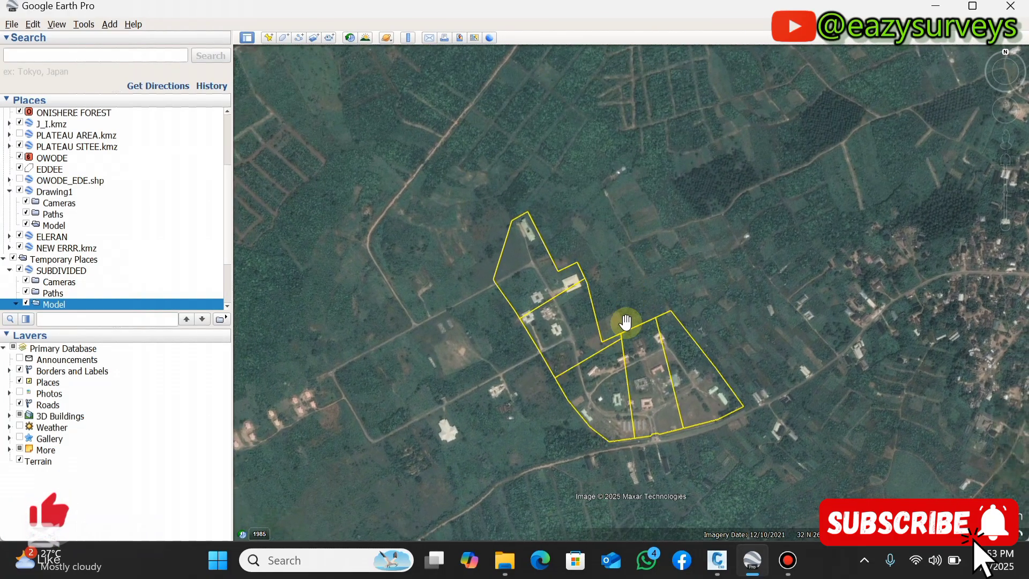
{"action": "scroll", "coordinate": [622, 353], "scroll_direction": "down", "scroll_amount": 3}
{"action": "scroll", "coordinate": [622, 375], "scroll_direction": "up", "scroll_amount": 2}
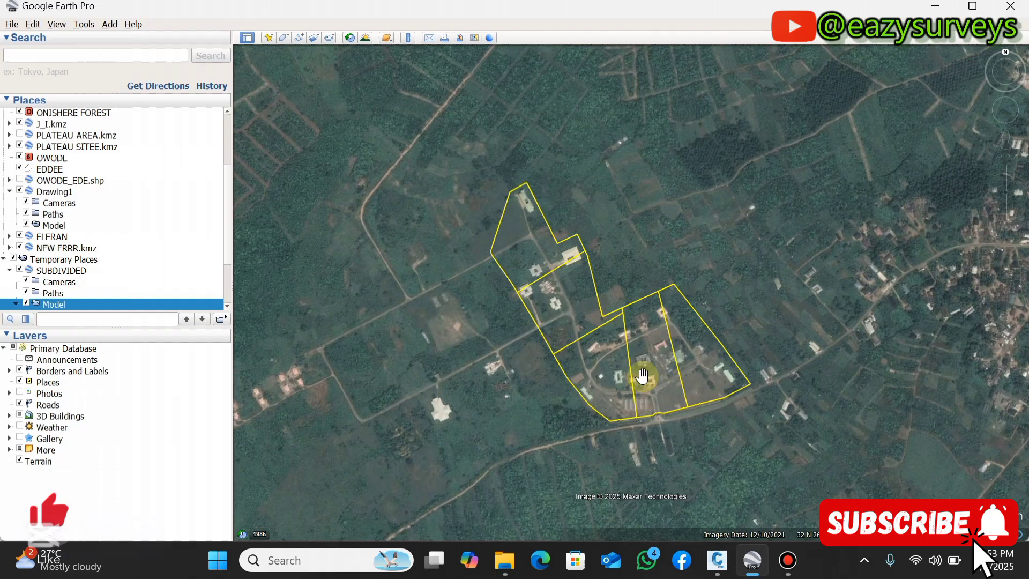
{"action": "scroll", "coordinate": [647, 370], "scroll_direction": "up", "scroll_amount": 2}
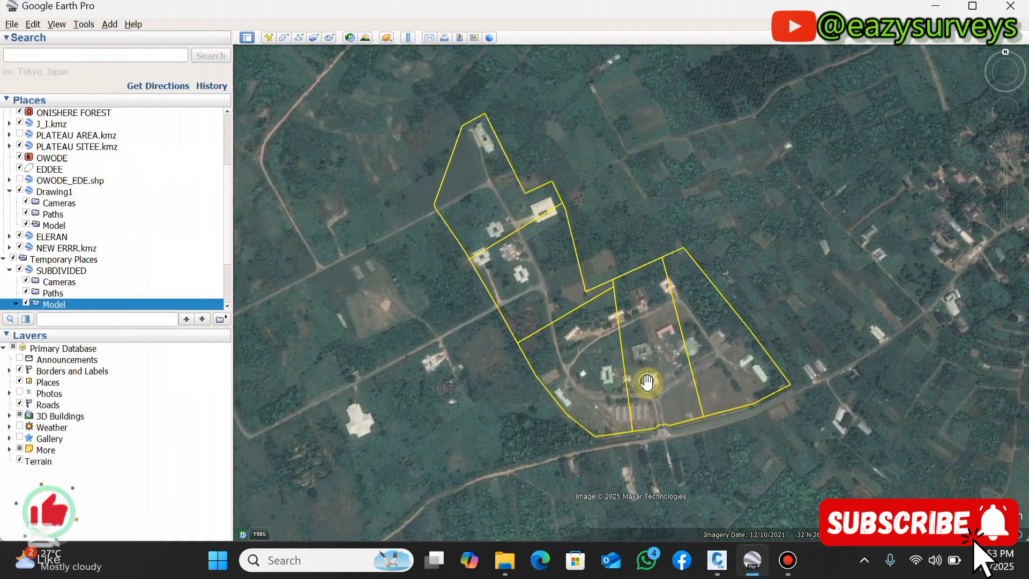
{"action": "left_click", "coordinate": [717, 560]}
{"action": "scroll", "coordinate": [593, 367], "scroll_direction": "down", "scroll_amount": 2}
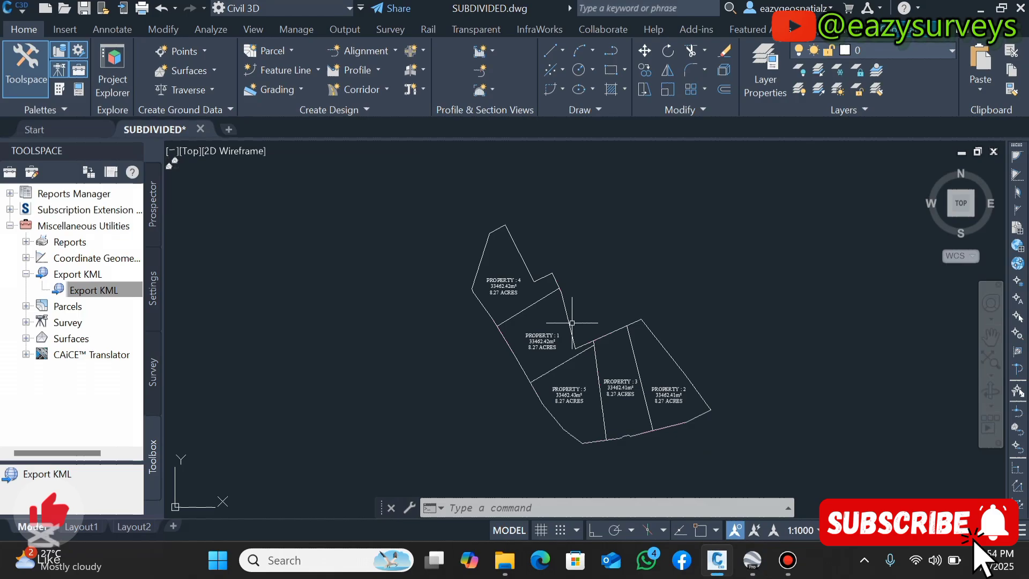
{"action": "scroll", "coordinate": [581, 333], "scroll_direction": "up", "scroll_amount": 2}
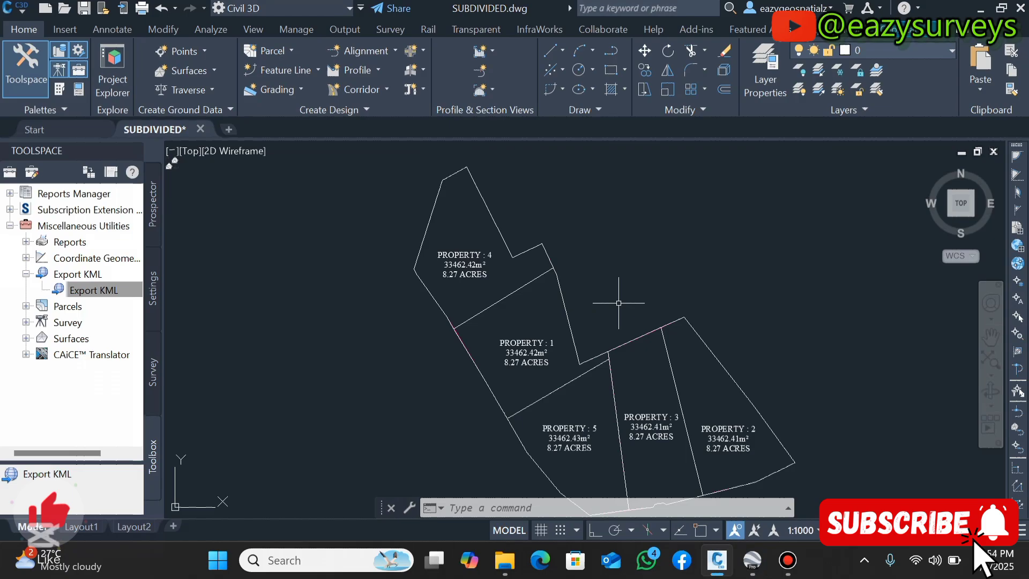
{"action": "middle_click_drag", "start_coordinate": [565, 356], "coordinate": [563, 346]}
{"action": "scroll", "coordinate": [569, 351], "scroll_direction": "up", "scroll_amount": 1}
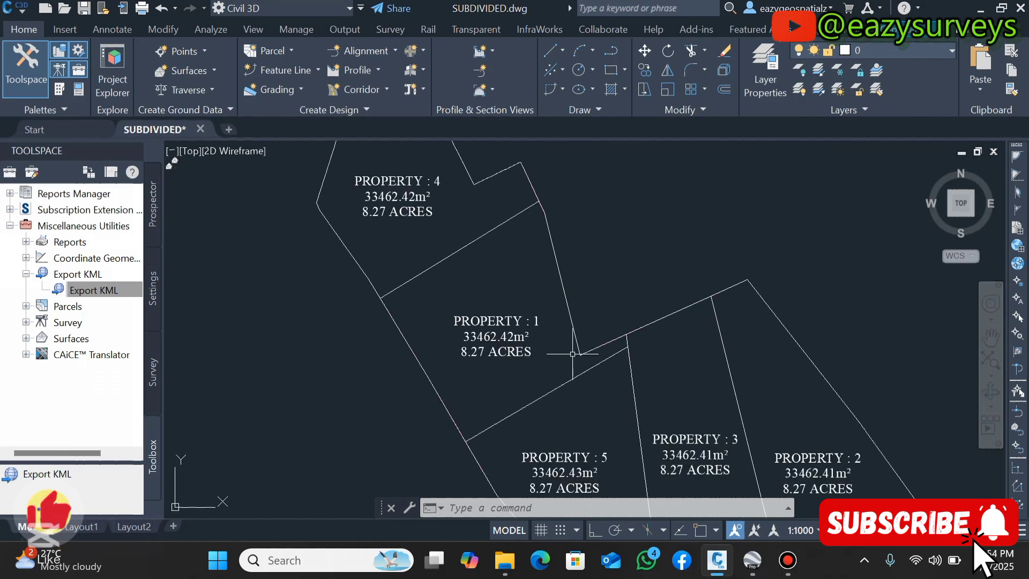
{"action": "scroll", "coordinate": [568, 351], "scroll_direction": "down", "scroll_amount": 1}
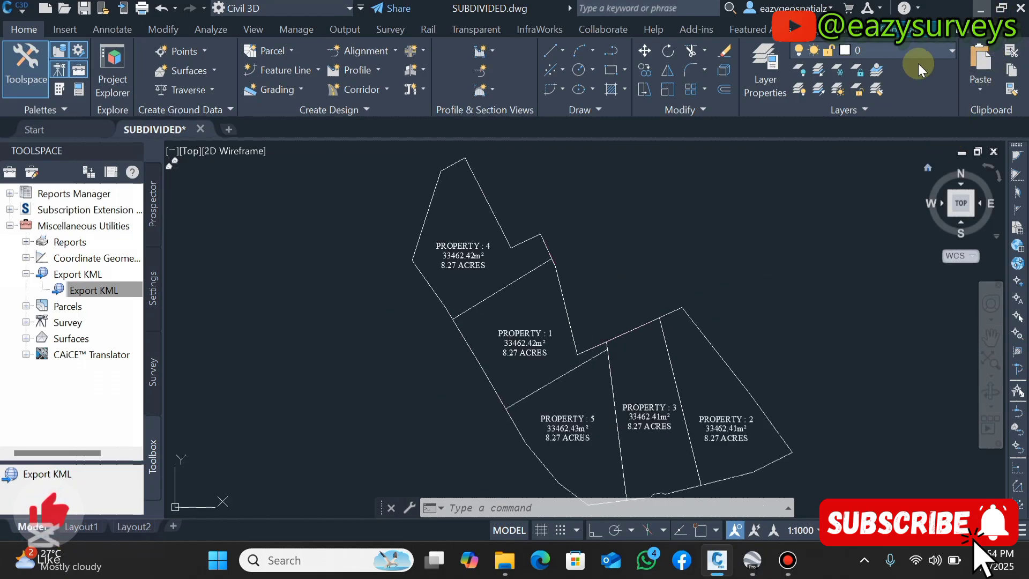
{"action": "left_click", "coordinate": [980, 9]}
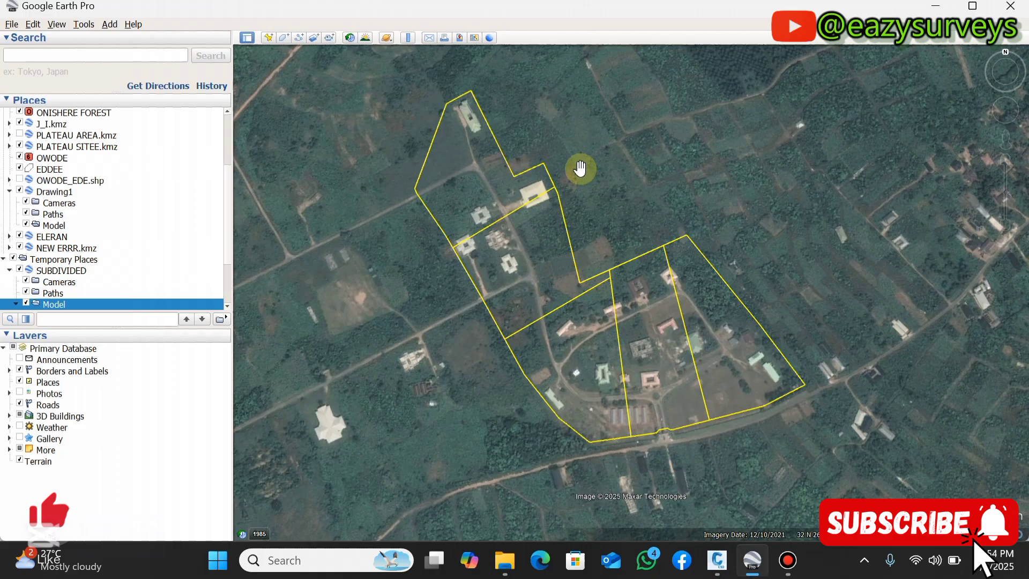